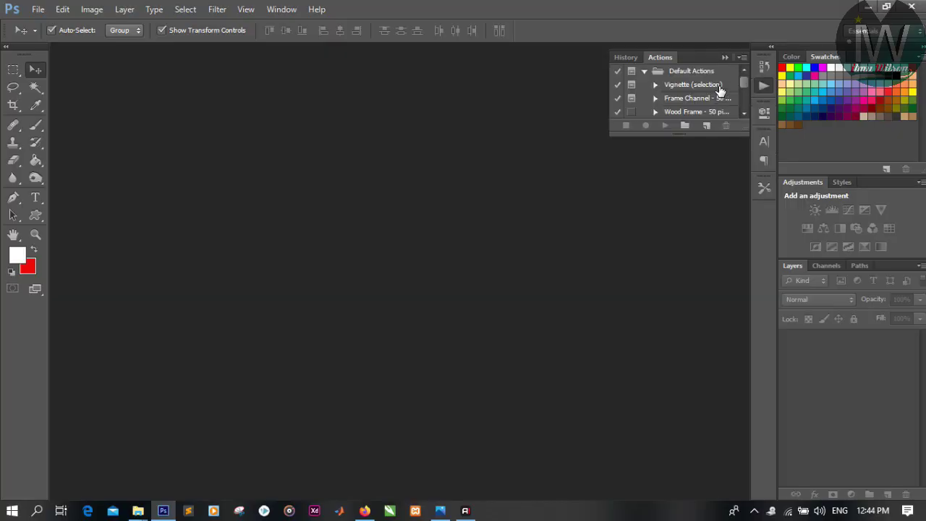
Collapse the floating History/Actions panel using the Actions icon in the dock
{"action": "left_click", "coordinate": [723, 56]}
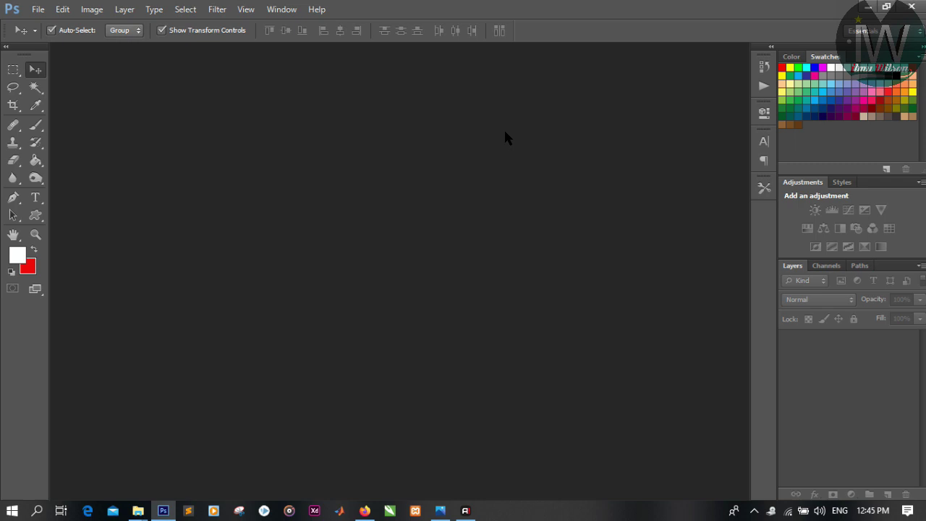
Open the aku.jpg portrait photo through File > Open
{"action": "left_click", "coordinate": [34, 9]}
{"action": "left_click", "coordinate": [32, 36]}
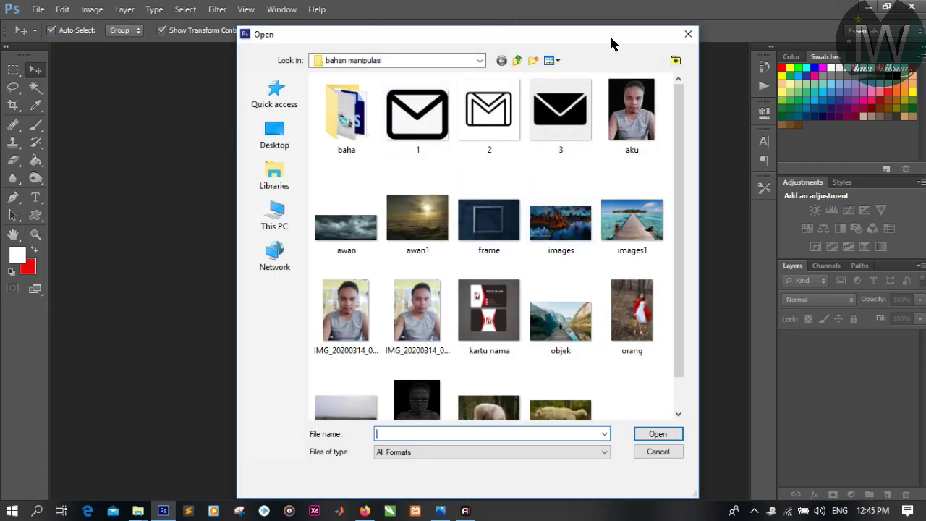
{"action": "left_click_drag", "start_coordinate": [613, 39], "coordinate": [572, 35]}
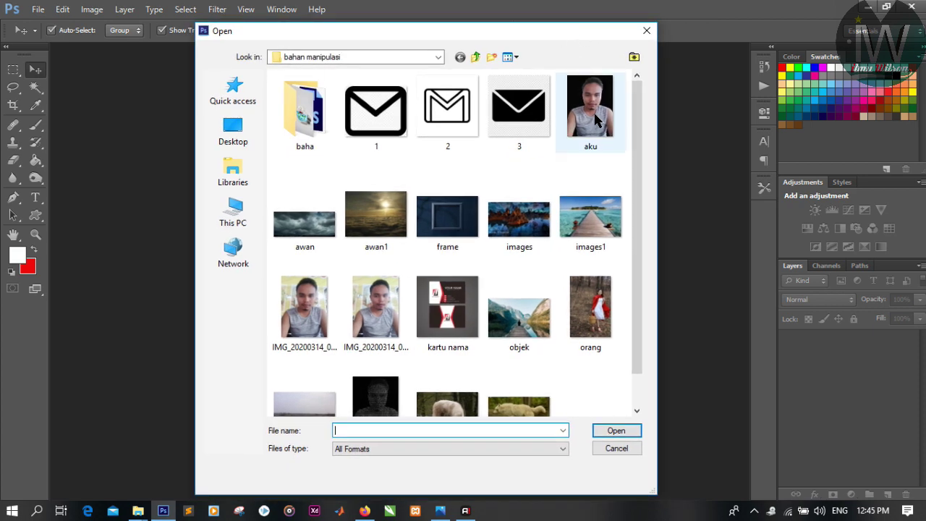
{"action": "double_click", "coordinate": [596, 114]}
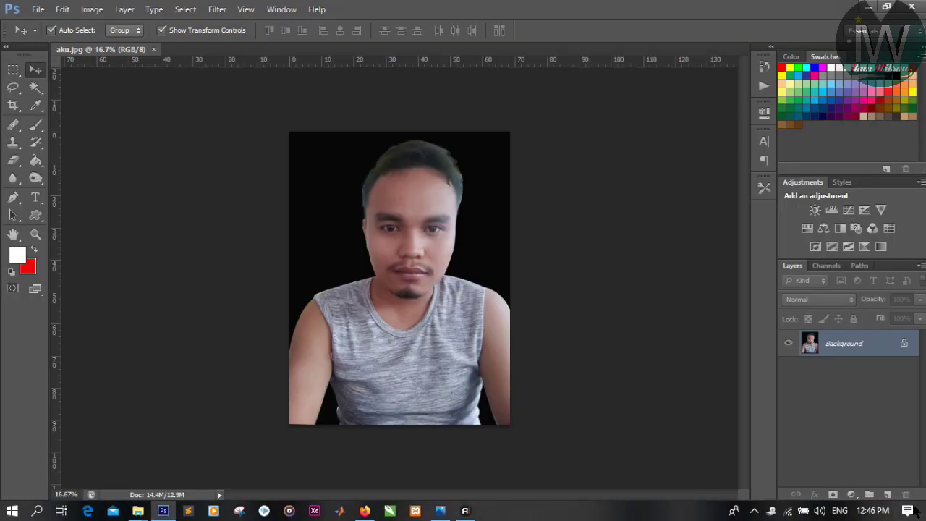
Add a new layer above the photo named 'Fill Black'
{"action": "left_click", "coordinate": [888, 494]}
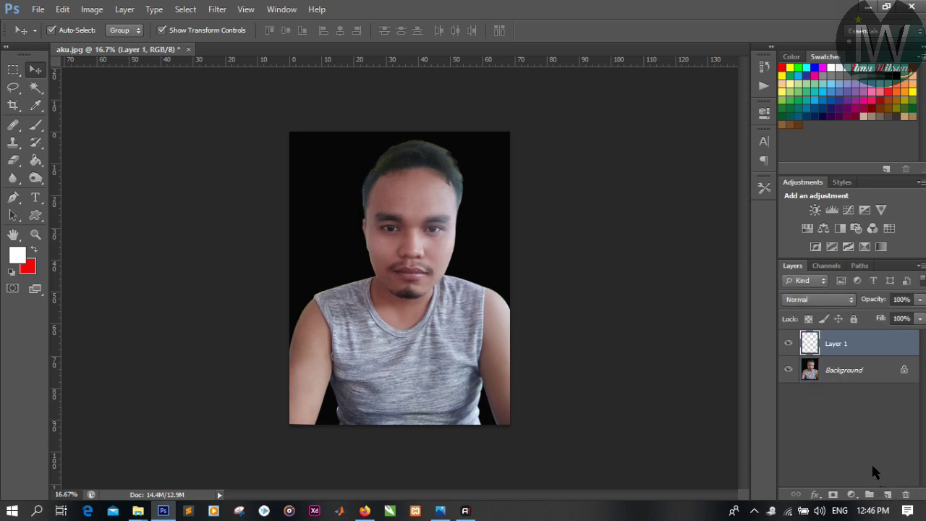
{"action": "double_click", "coordinate": [844, 342]}
{"action": "type", "text": "Fill Black"}
{"action": "key", "text": "Return"}
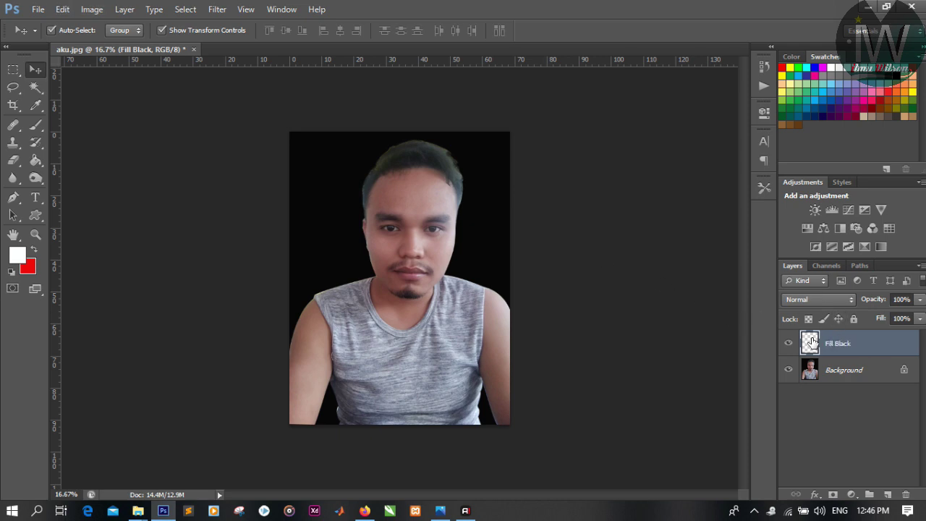
Fill the Fill Black layer with solid Black, add an empty layer above, and switch to Firefox
{"action": "left_click", "coordinate": [62, 9]}
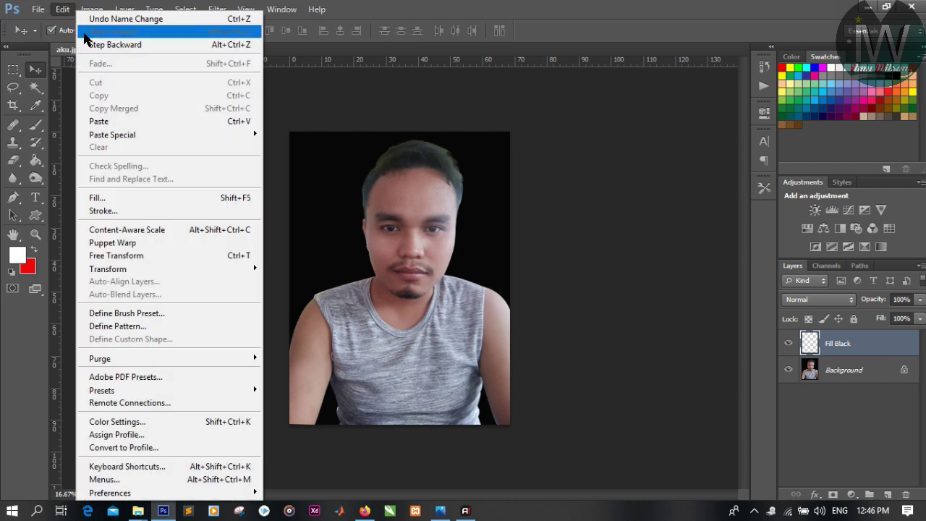
{"action": "left_click", "coordinate": [132, 198]}
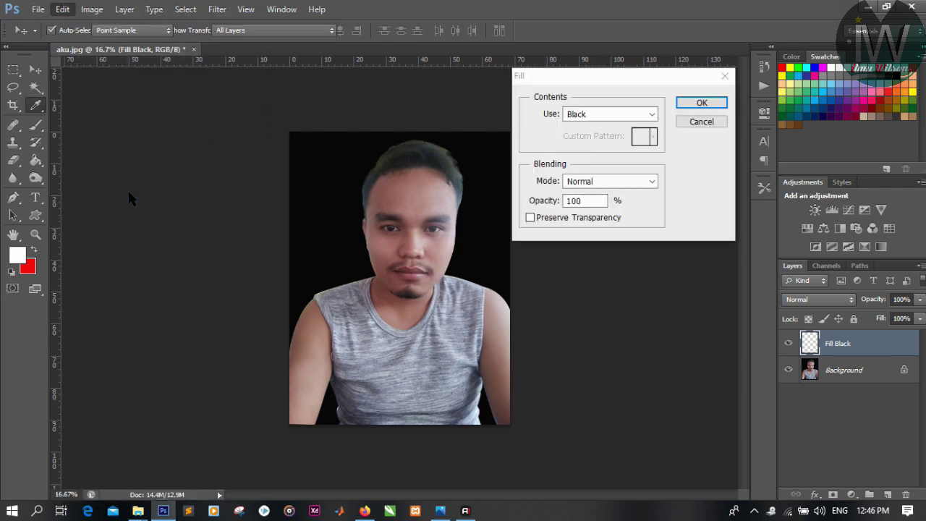
{"action": "left_click", "coordinate": [651, 115]}
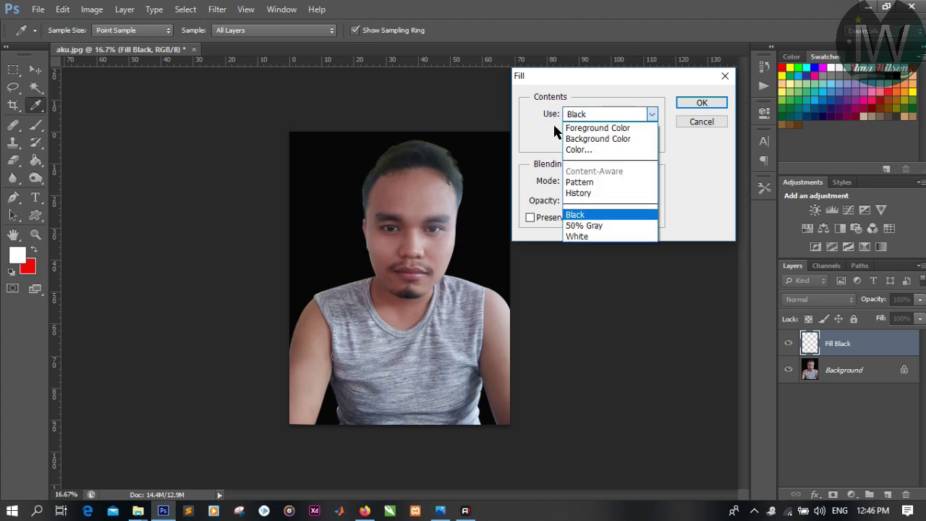
{"action": "left_click", "coordinate": [585, 215]}
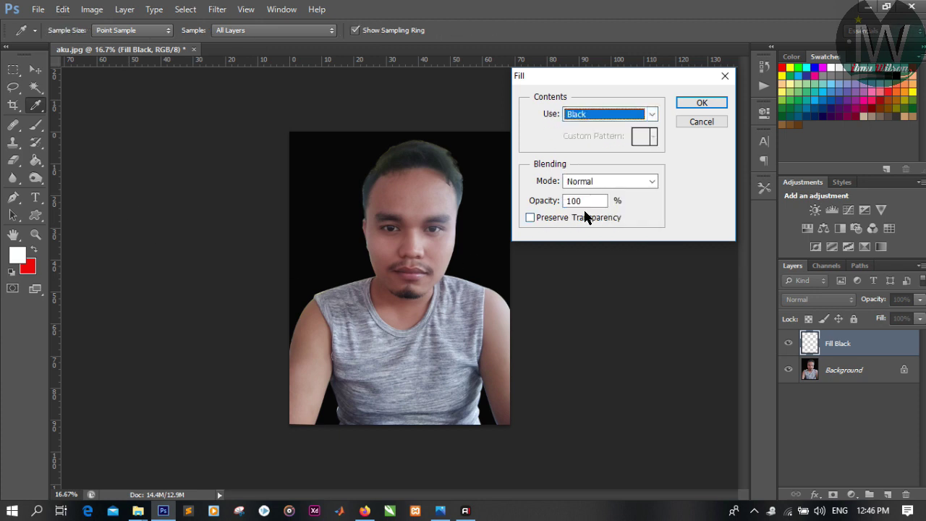
{"action": "left_click", "coordinate": [701, 103]}
{"action": "key", "text": "v"}
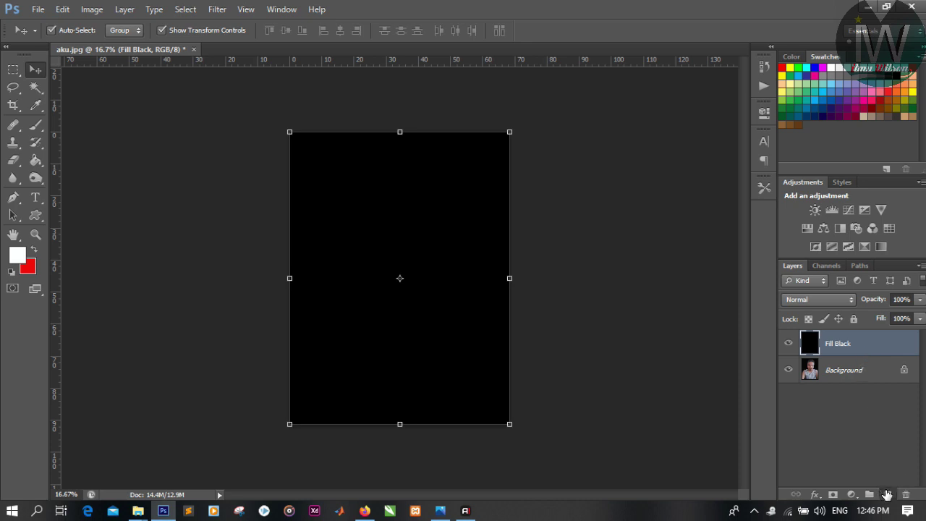
{"action": "left_click", "coordinate": [886, 494]}
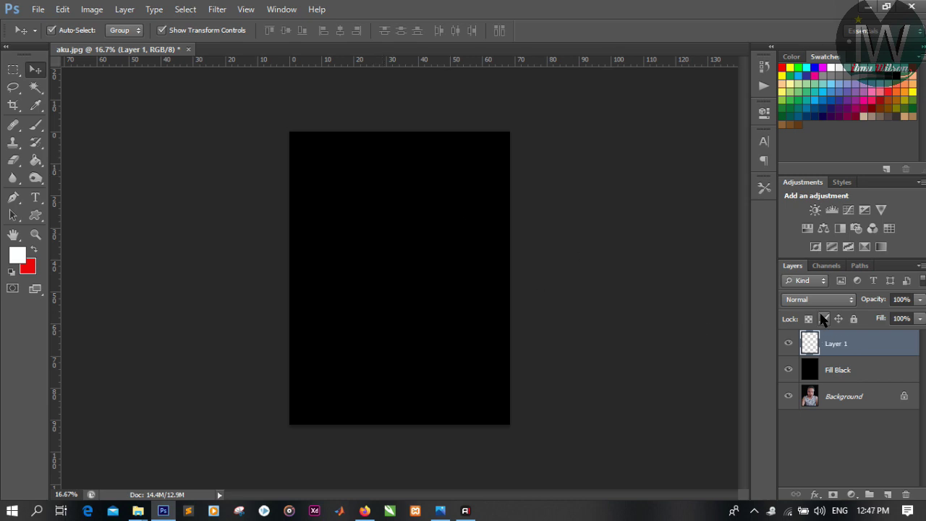
{"action": "left_click", "coordinate": [366, 510]}
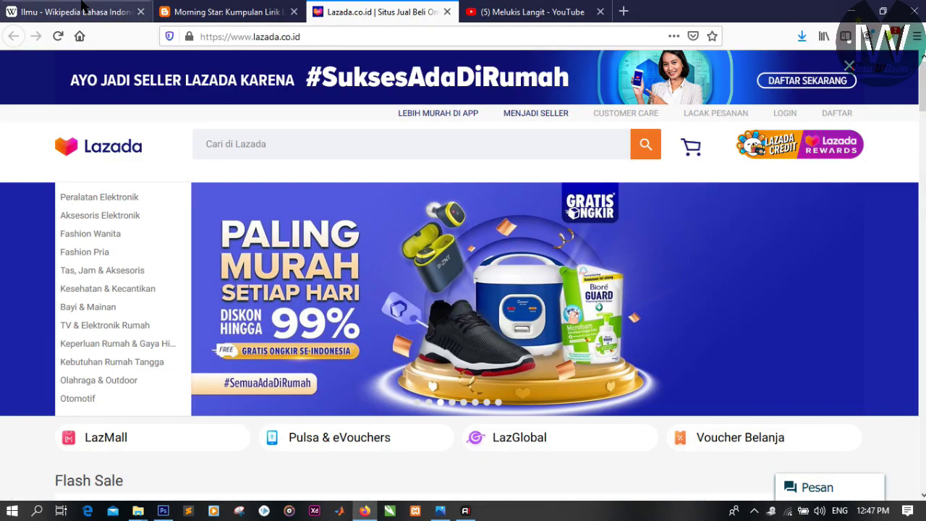
View the highlighted intro paragraph on the 'Ilmu - Wikipedia' tab, then Alt+Tab back to Photoshop
{"action": "left_click", "coordinate": [83, 9]}
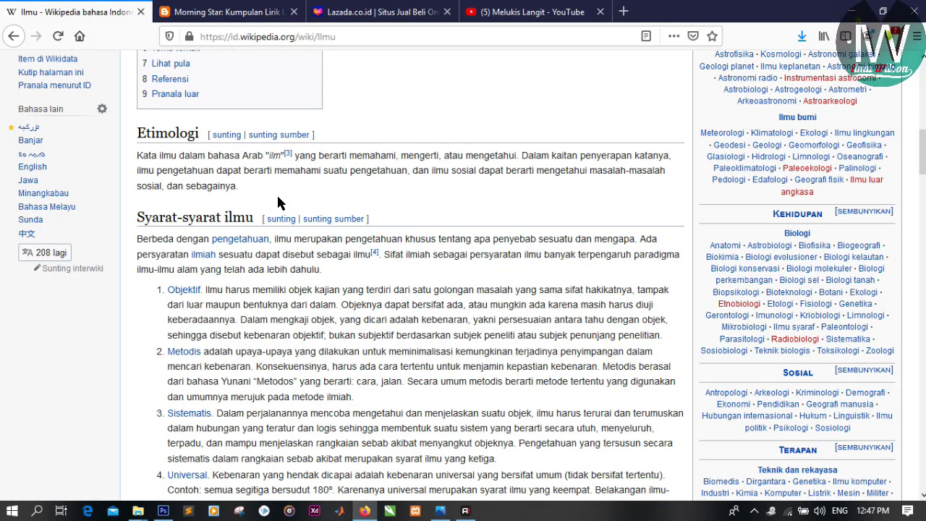
{"action": "scroll", "coordinate": [320, 201], "scroll_direction": "up", "scroll_amount": 2}
{"action": "scroll", "coordinate": [321, 201], "scroll_direction": "up", "scroll_amount": 6}
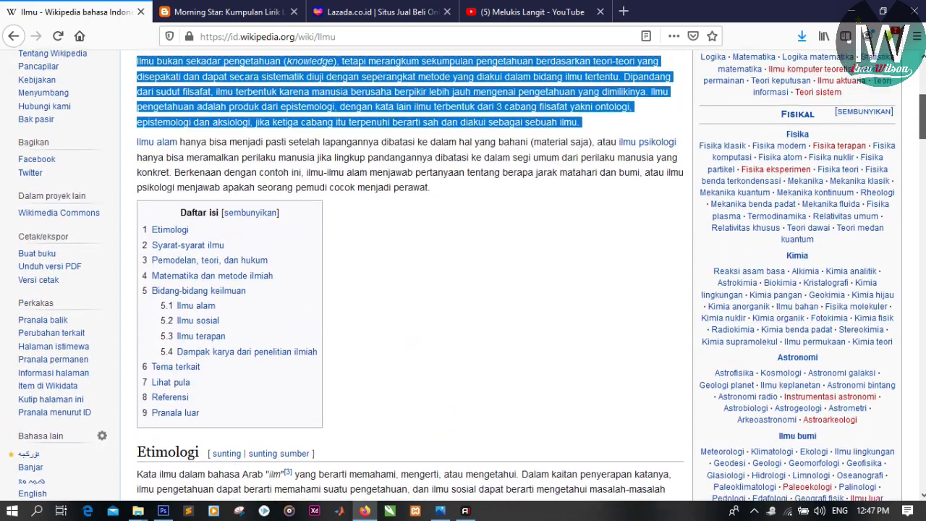
{"action": "scroll", "coordinate": [647, 165], "scroll_direction": "up", "scroll_amount": 3}
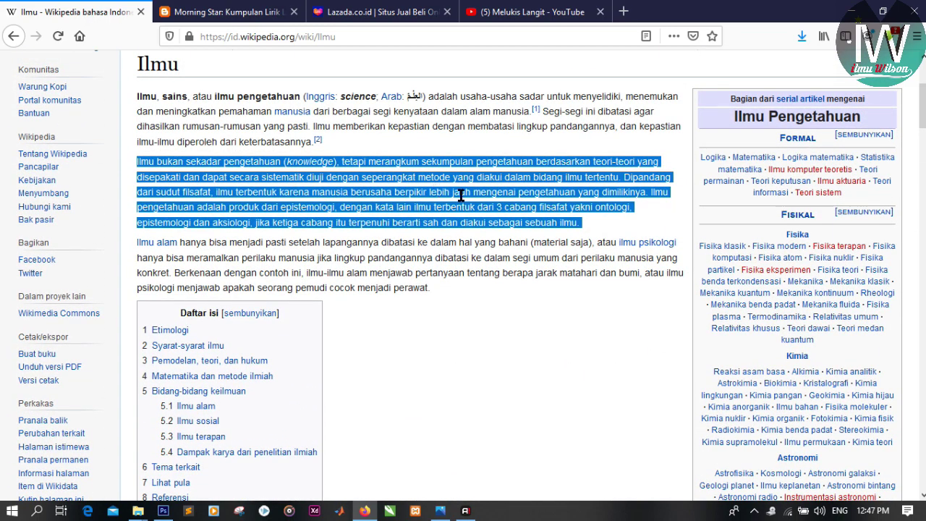
{"action": "key", "text": "alt+Tab"}
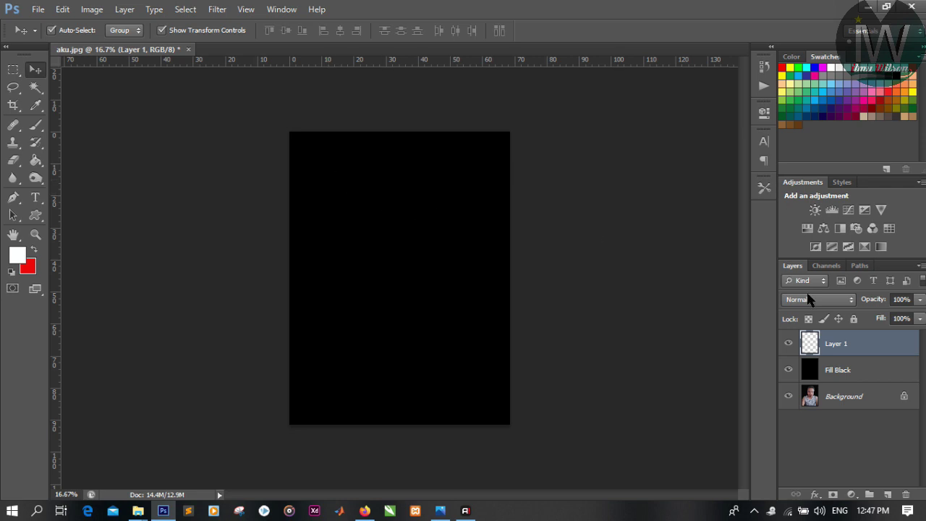
Draw a paragraph type box across the black page, paste the Ilmu paragraph, and select all of it
{"action": "left_click", "coordinate": [35, 198]}
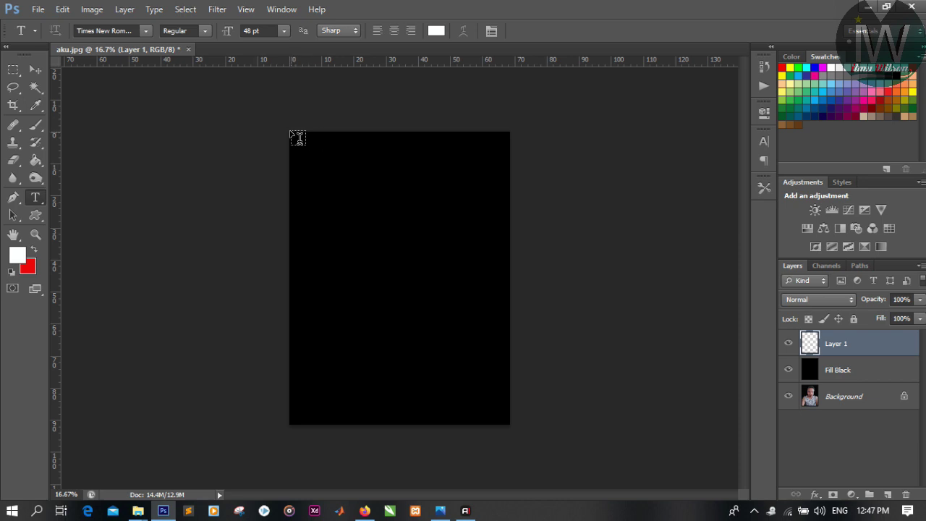
{"action": "left_click_drag", "start_coordinate": [290, 133], "coordinate": [311, 144]}
{"action": "mouse_move", "coordinate": [354, 176]}
{"action": "left_mouse_down"}
{"action": "mouse_move", "coordinate": [444, 273]}
{"action": "mouse_move", "coordinate": [494, 360]}
{"action": "mouse_move", "coordinate": [515, 432]}
{"action": "left_mouse_up"}
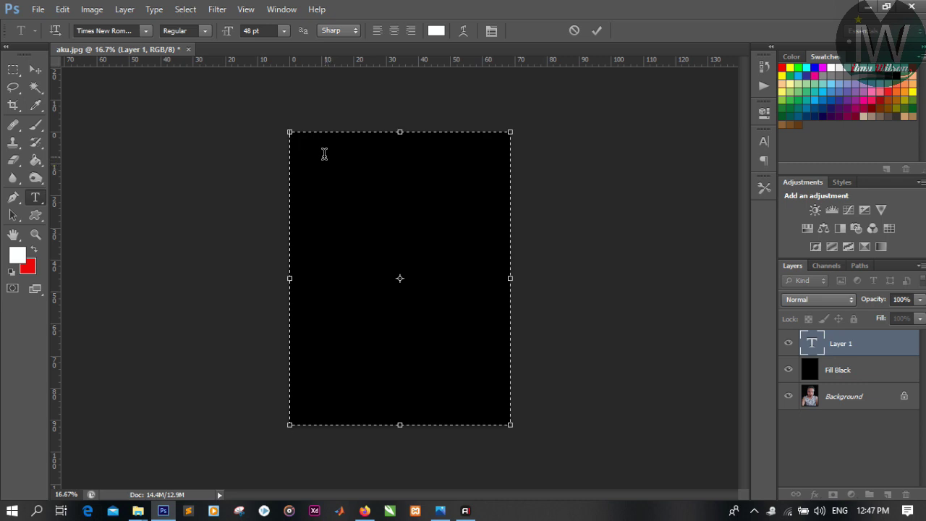
{"action": "key", "text": "ctrl+v"}
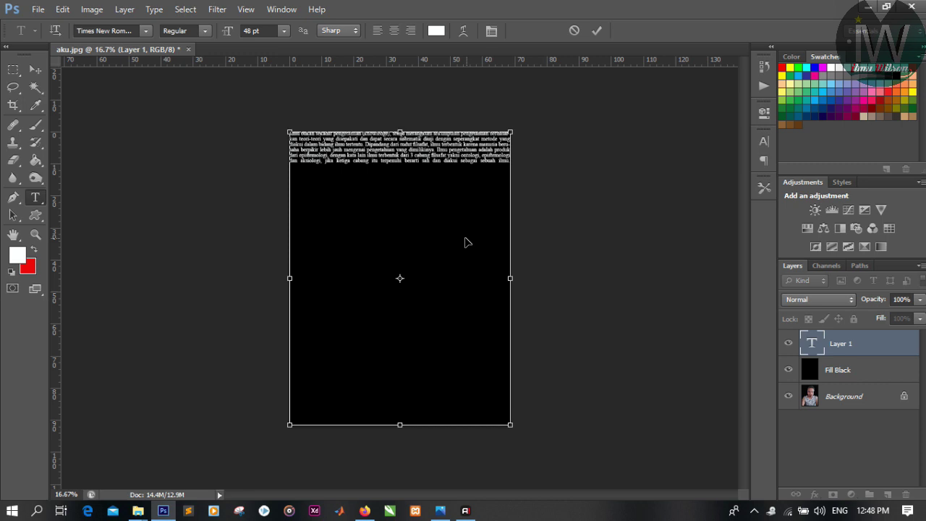
{"action": "key", "text": "ctrl+plus"}
{"action": "key", "text": "ctrl+plus"}
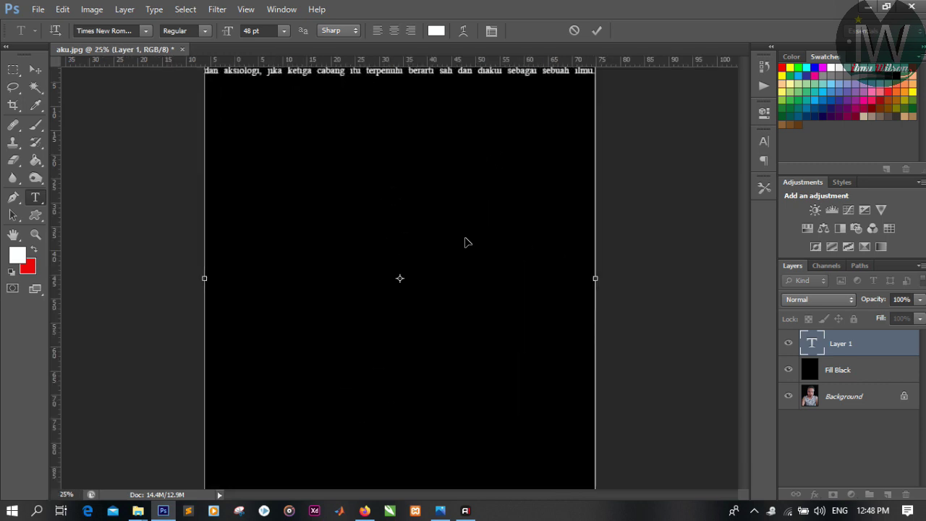
{"action": "key", "text": "ctrl+plus"}
{"action": "key", "text": "ctrl+minus"}
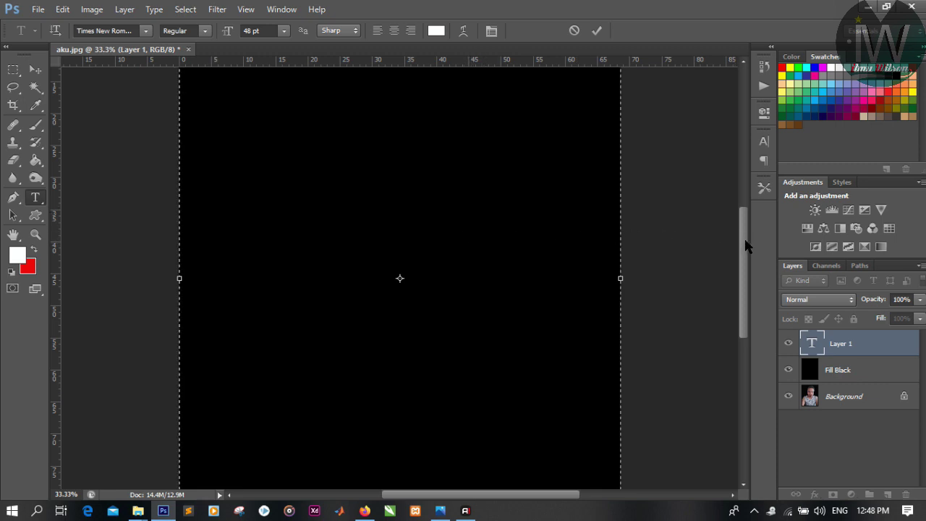
{"action": "left_click_drag", "start_coordinate": [745, 243], "coordinate": [744, 196]}
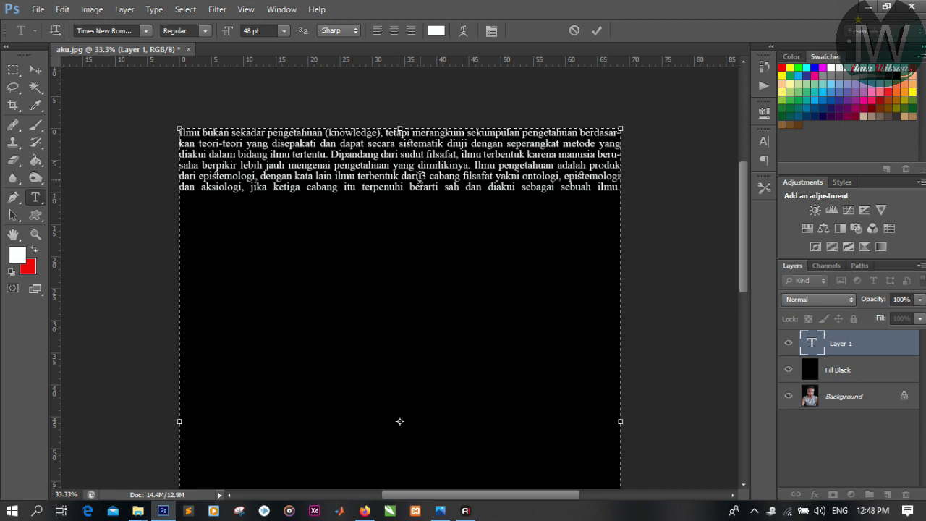
{"action": "key", "text": "ctrl+a"}
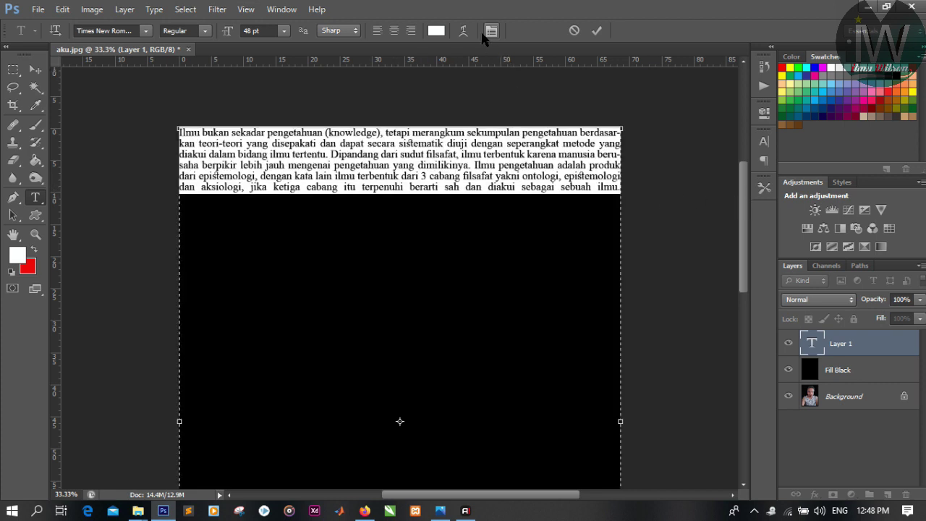
Set the selected paragraph's leading to 60 pt in the Character panel and check the text
{"action": "left_click", "coordinate": [491, 29]}
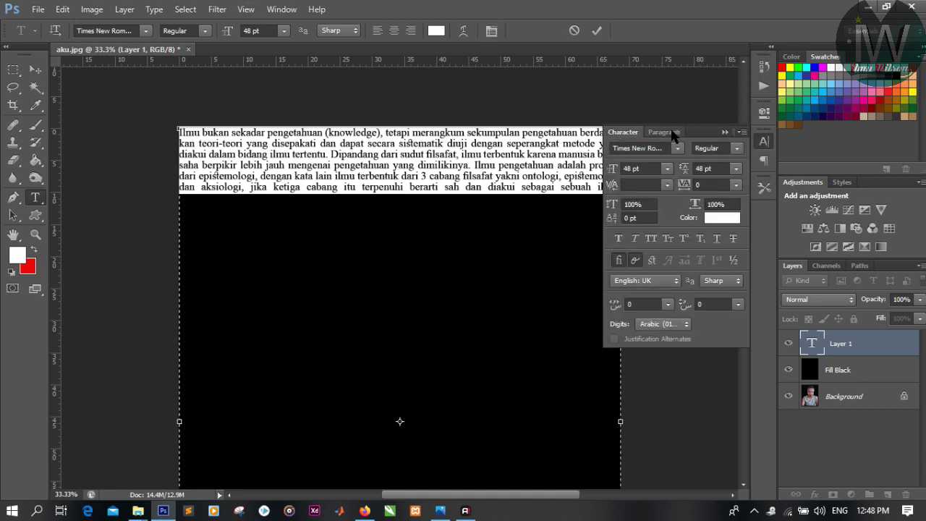
{"action": "left_click", "coordinate": [735, 169]}
{"action": "left_click", "coordinate": [726, 382]}
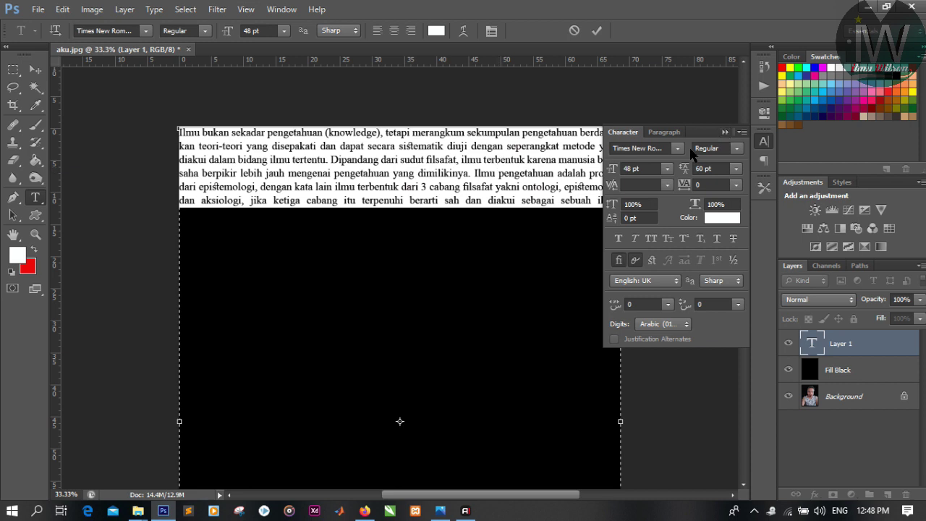
{"action": "left_click", "coordinate": [724, 132]}
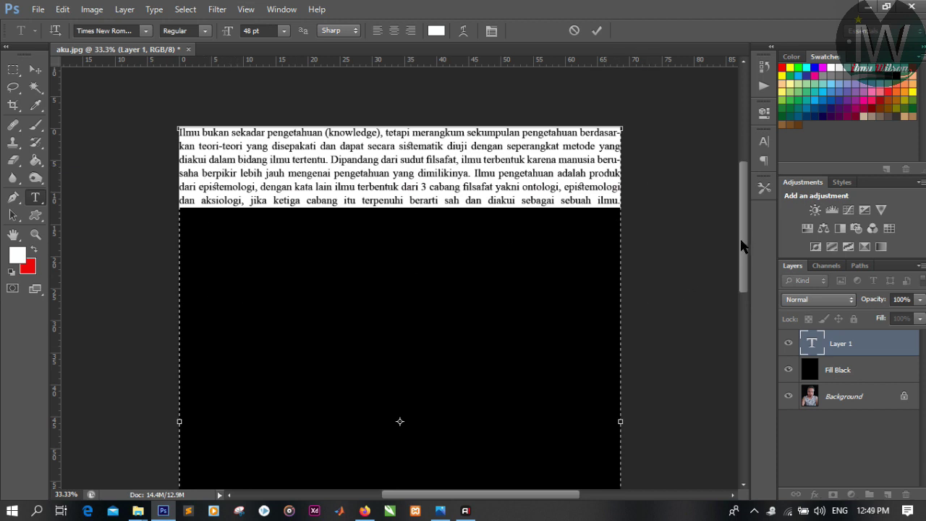
{"action": "left_click_drag", "start_coordinate": [745, 239], "coordinate": [745, 340]}
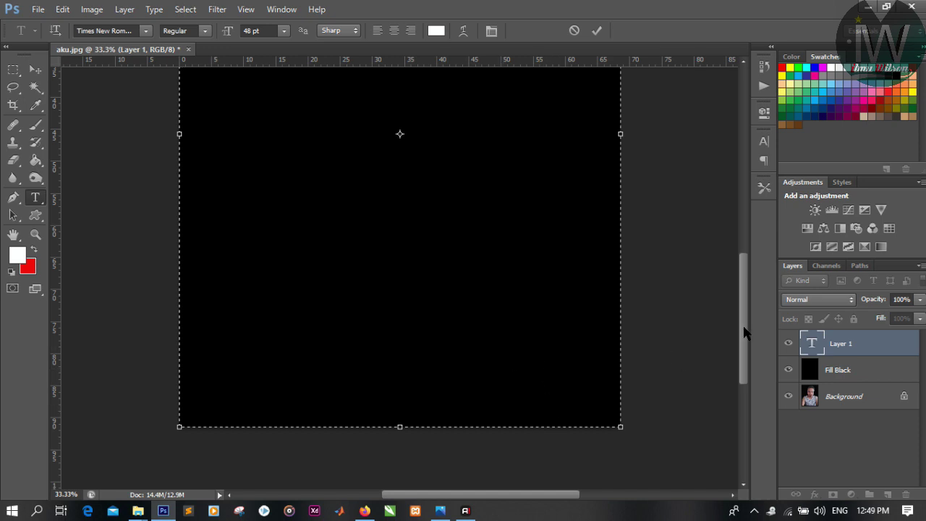
{"action": "mouse_move", "coordinate": [742, 323]}
{"action": "left_mouse_down"}
{"action": "mouse_move", "coordinate": [746, 210]}
{"action": "mouse_move", "coordinate": [748, 229]}
{"action": "left_mouse_up"}
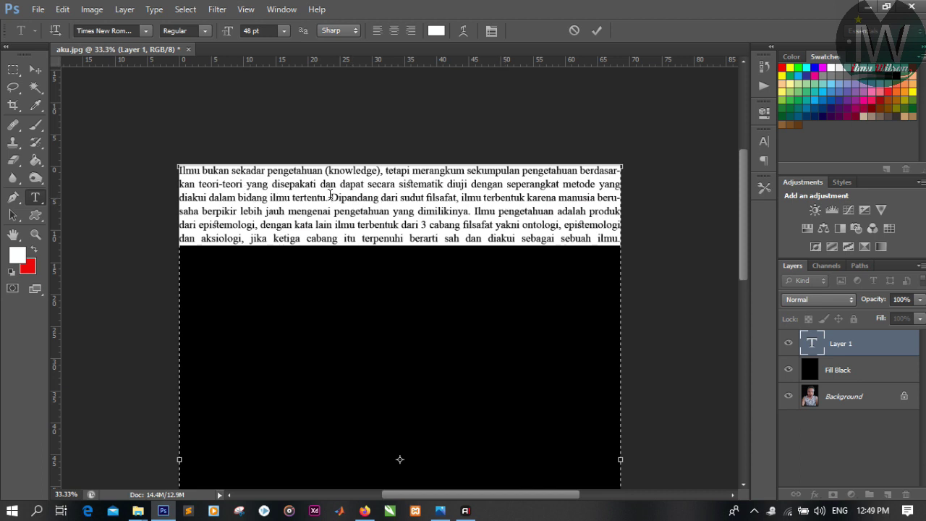
Copy the paragraph and paste it repeatedly at the end until the text box is full
{"action": "right_click", "coordinate": [470, 197]}
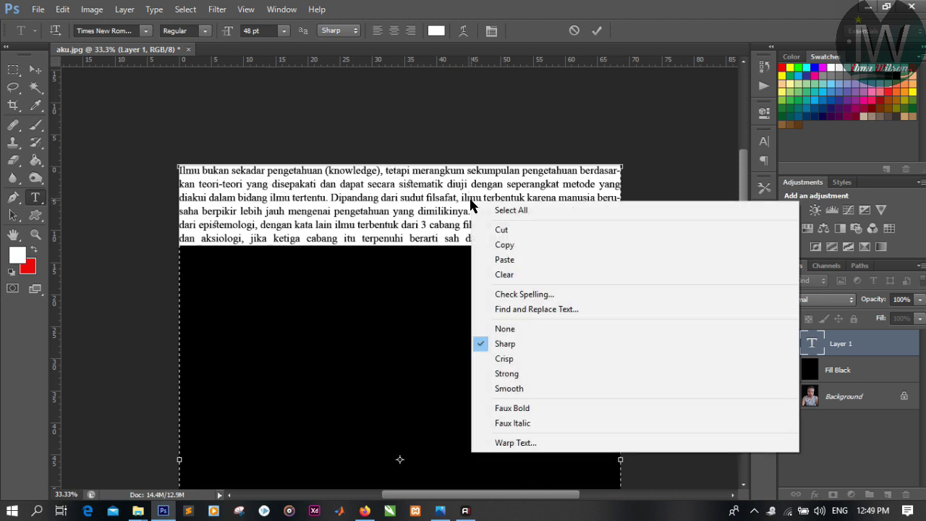
{"action": "left_click", "coordinate": [507, 246]}
{"action": "left_click", "coordinate": [616, 239]}
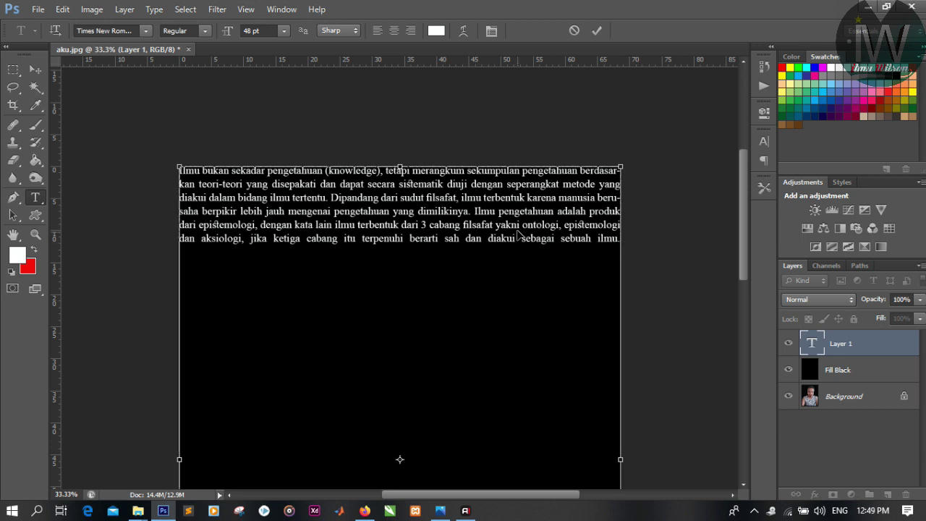
{"action": "key", "text": "ctrl+v"}
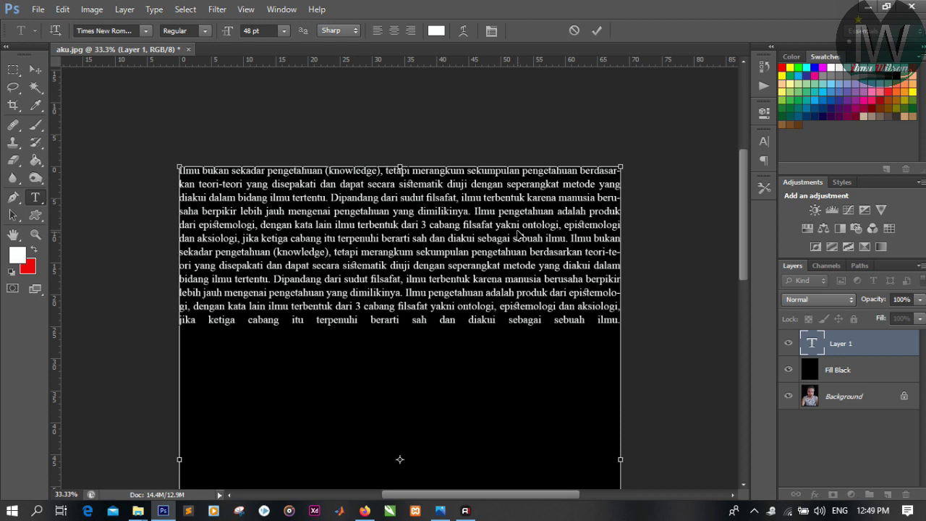
{"action": "key", "text": "ctrl+v"}
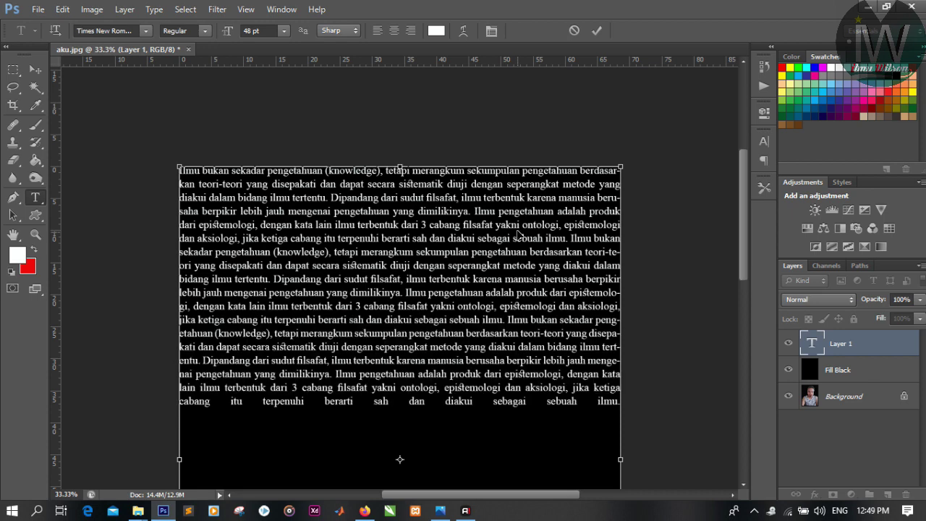
{"action": "key", "text": "ctrl+v"}
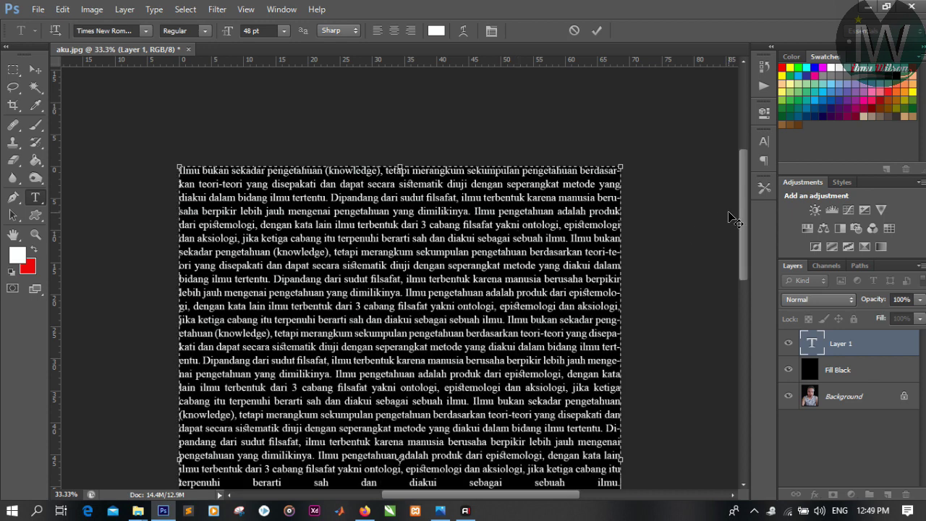
{"action": "key", "text": "ctrl+minus"}
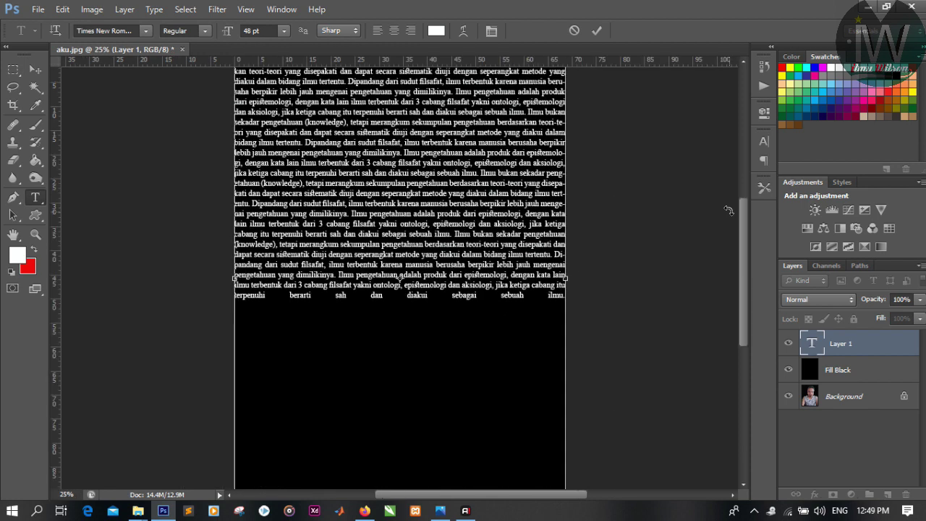
{"action": "key", "text": "ctrl+v"}
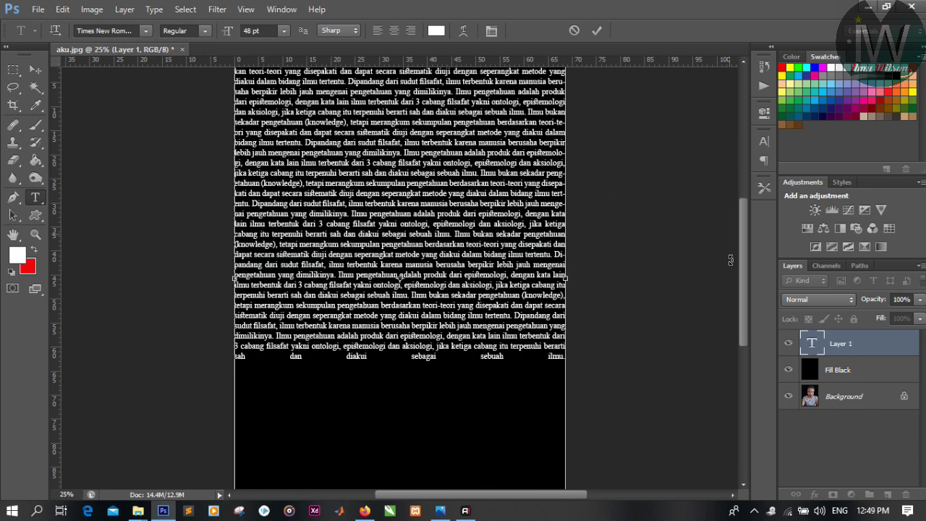
{"action": "key", "text": "ctrl+v"}
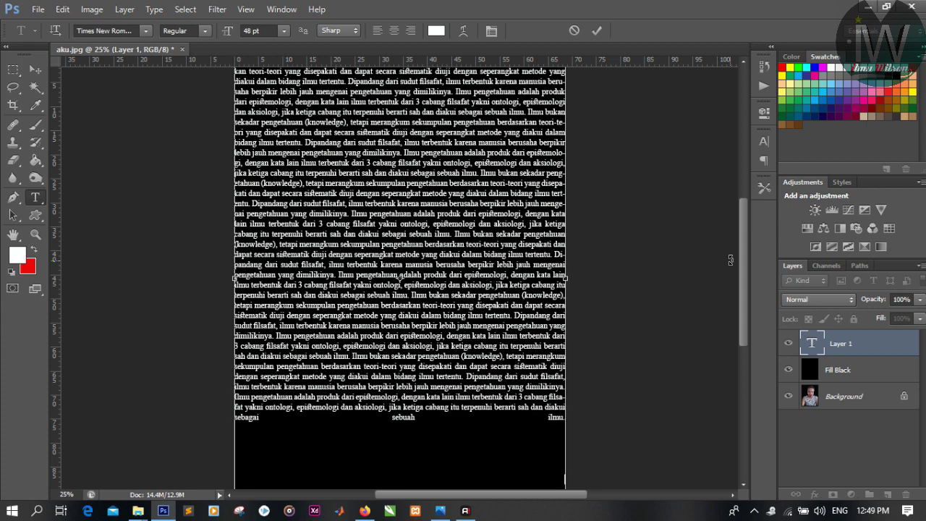
{"action": "key", "text": "ctrl+v"}
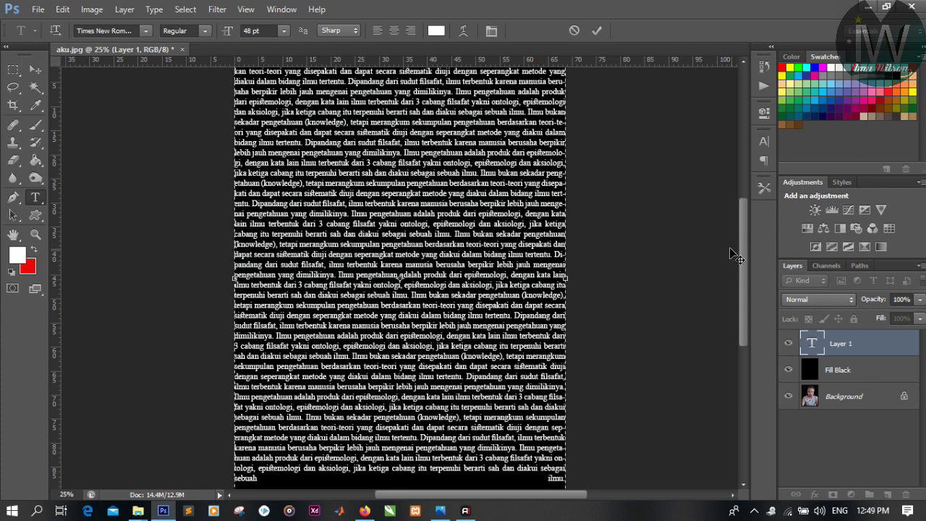
{"action": "left_click_drag", "start_coordinate": [744, 244], "coordinate": [745, 287]}
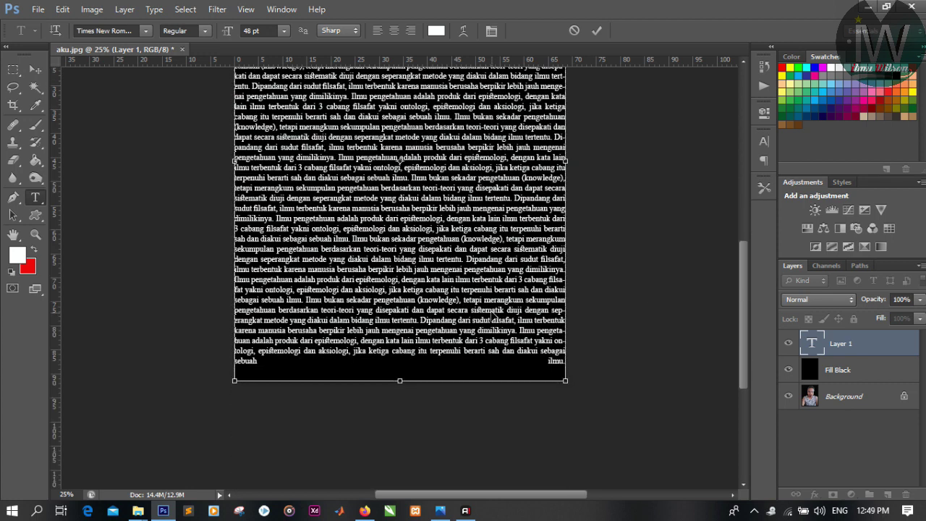
{"action": "key", "text": "ctrl+v"}
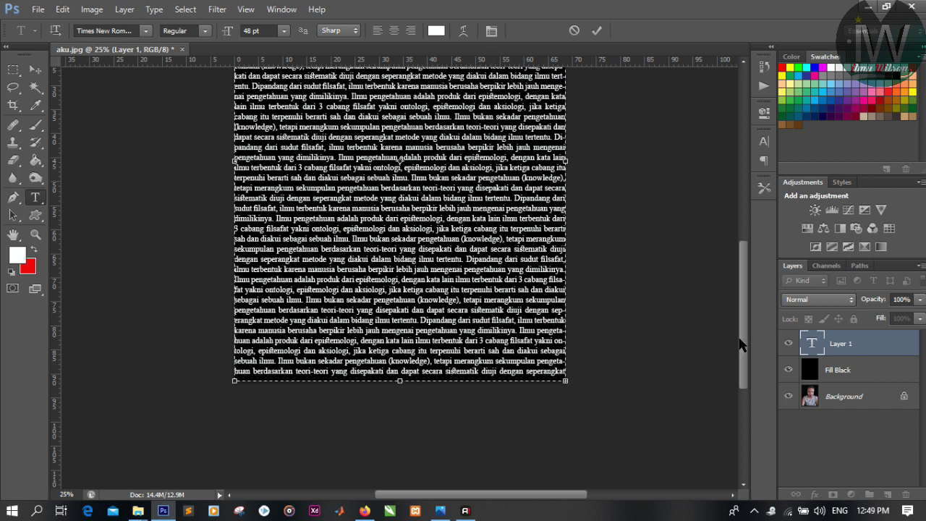
Change the whole text's leading from 60 pt to 48 pt, then deselect it
{"action": "left_click", "coordinate": [474, 274]}
{"action": "left_click", "coordinate": [490, 31]}
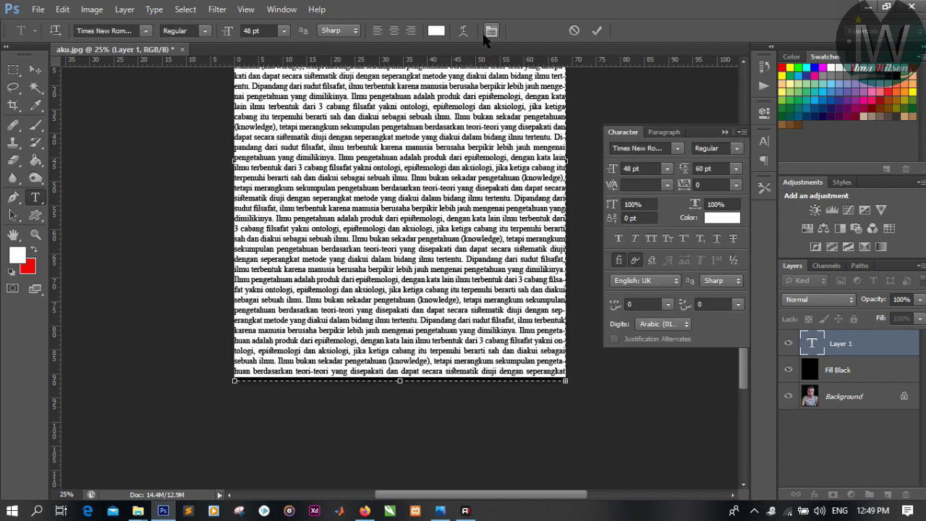
{"action": "left_click", "coordinate": [737, 168]}
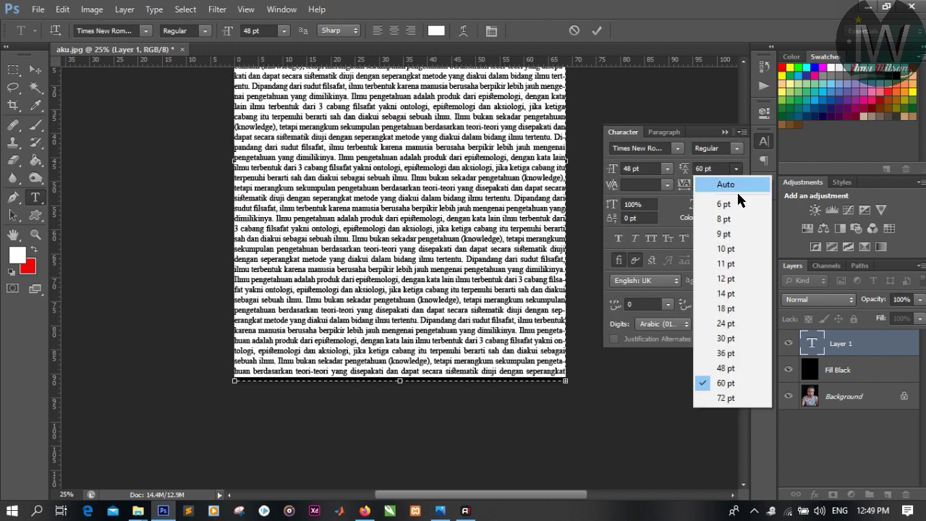
{"action": "left_click", "coordinate": [732, 371]}
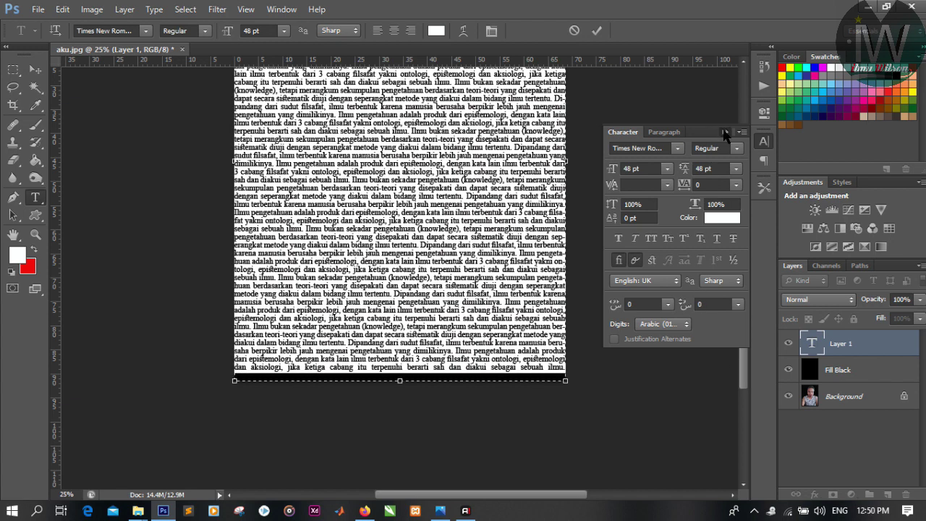
{"action": "left_click", "coordinate": [724, 132]}
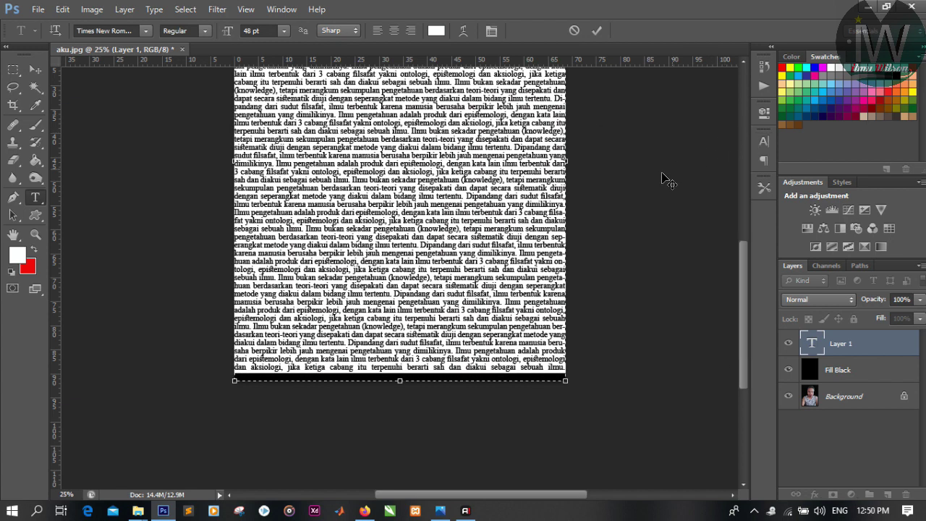
{"action": "left_click", "coordinate": [499, 375]}
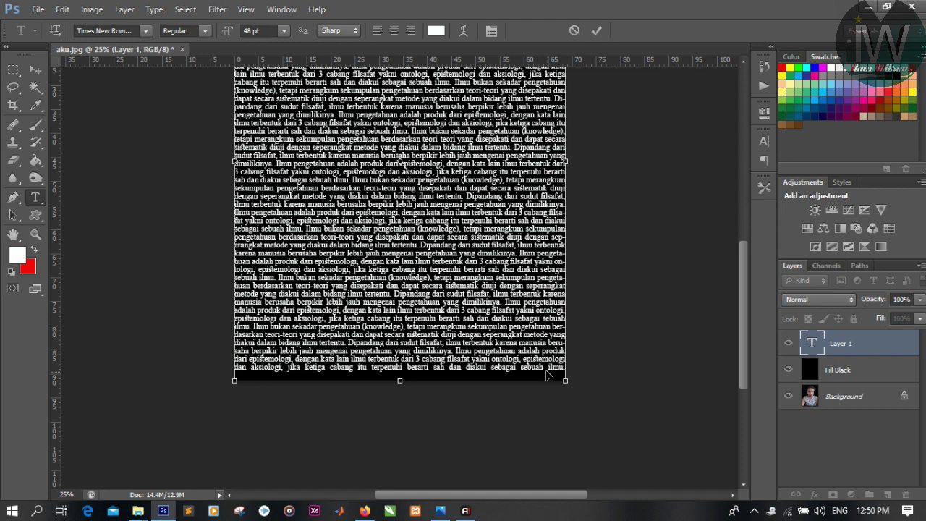
{"action": "left_click_drag", "start_coordinate": [547, 374], "coordinate": [546, 367]}
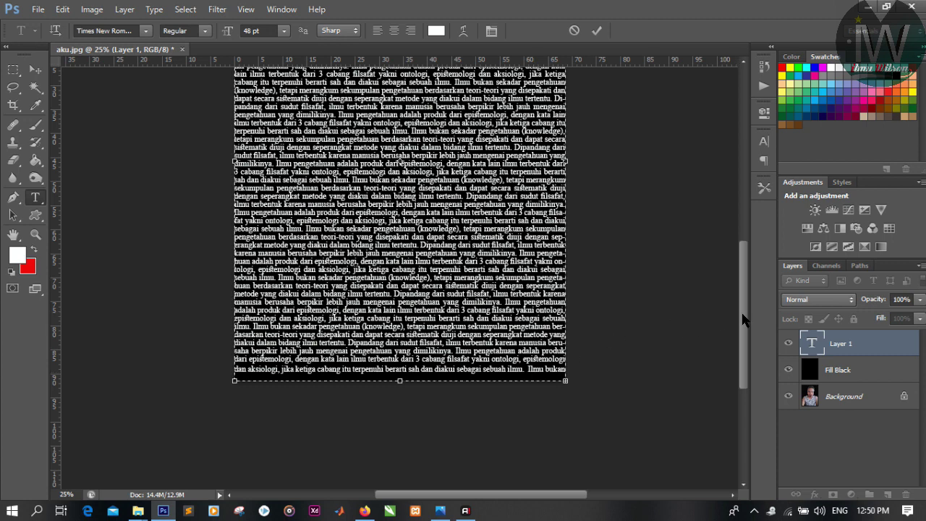
{"action": "left_click_drag", "start_coordinate": [742, 319], "coordinate": [743, 250]}
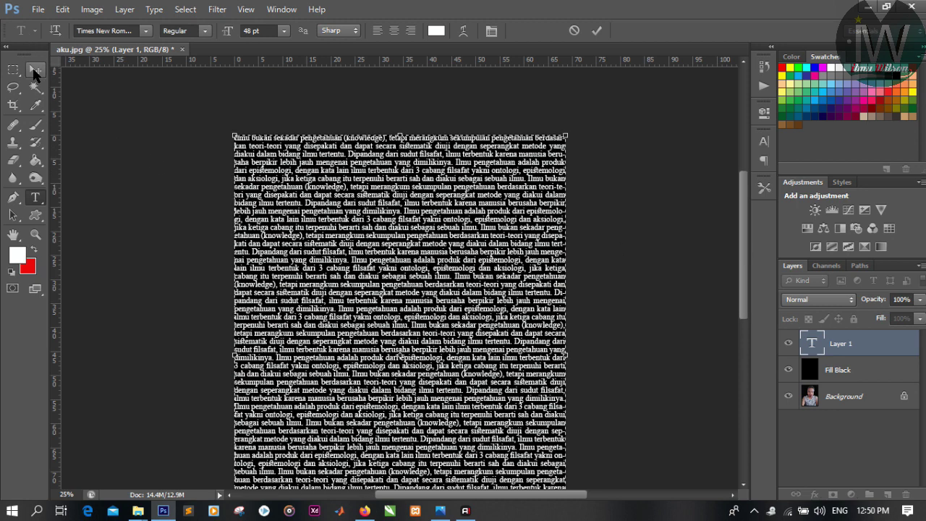
Commit the text with the Move tool and add a white layer mask to the text layer
{"action": "left_click", "coordinate": [33, 72]}
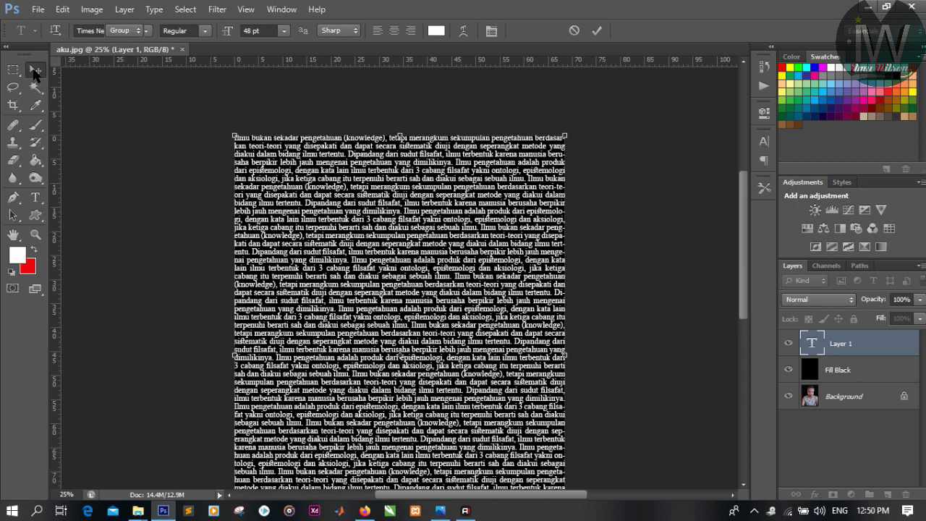
{"action": "left_click", "coordinate": [654, 296]}
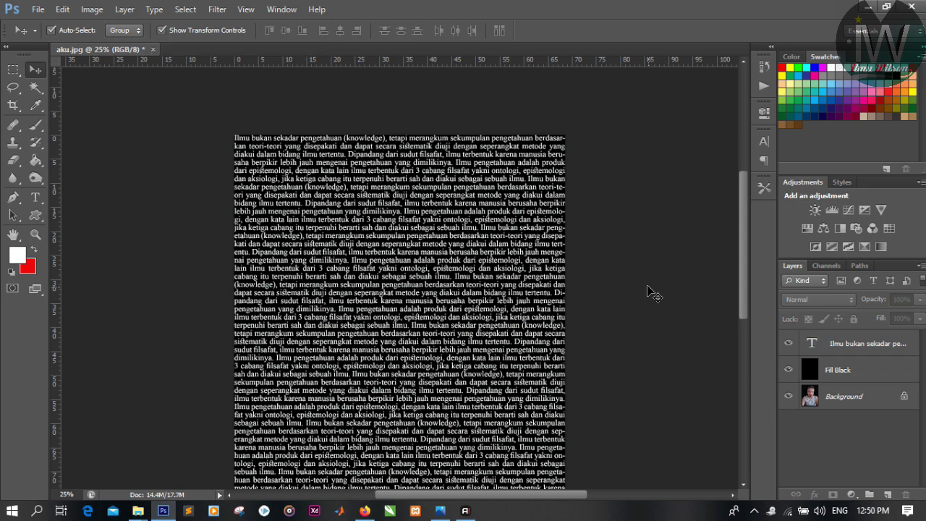
{"action": "left_click", "coordinate": [850, 345]}
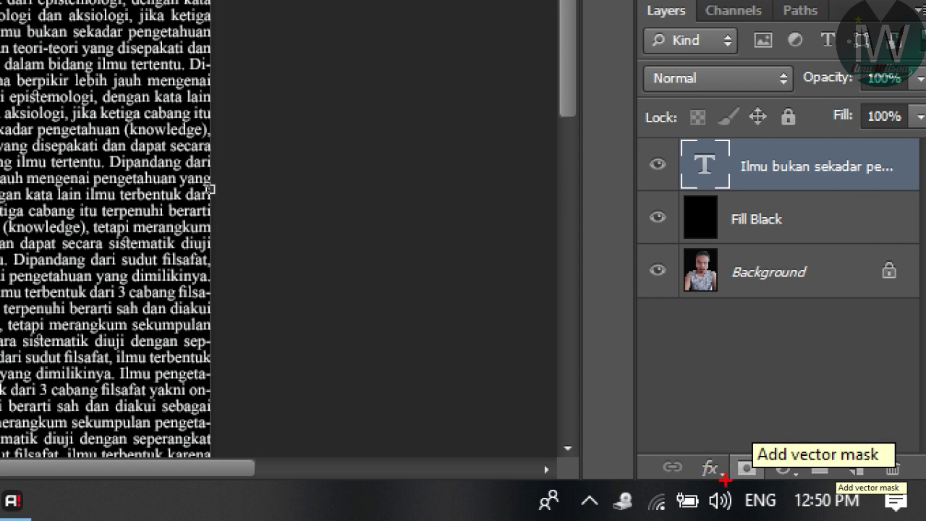
{"action": "mouse_move", "coordinate": [725, 481]}
{"action": "left_mouse_down"}
{"action": "mouse_move", "coordinate": [756, 481]}
{"action": "mouse_move", "coordinate": [710, 455]}
{"action": "left_mouse_up"}
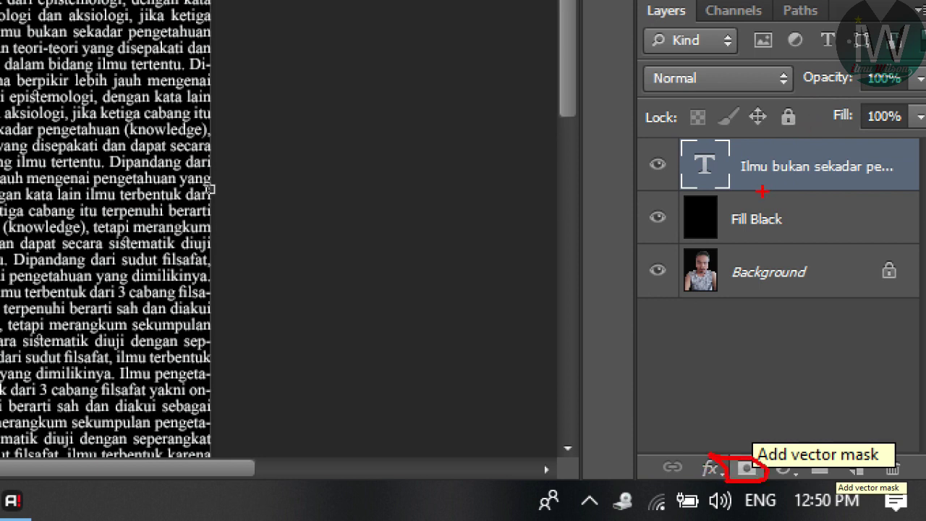
{"action": "mouse_move", "coordinate": [762, 182]}
{"action": "left_mouse_down"}
{"action": "mouse_move", "coordinate": [820, 187]}
{"action": "mouse_move", "coordinate": [907, 165]}
{"action": "mouse_move", "coordinate": [877, 154]}
{"action": "left_mouse_up"}
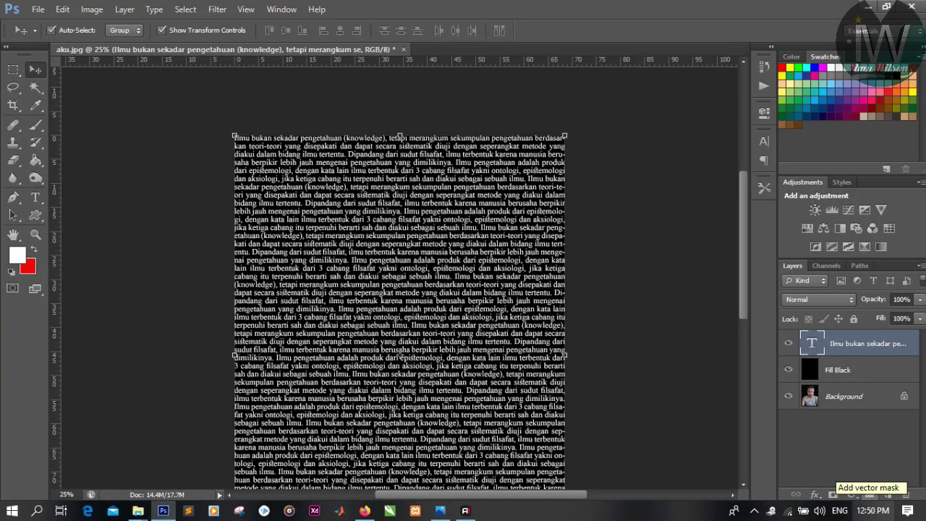
{"action": "left_click", "coordinate": [833, 493]}
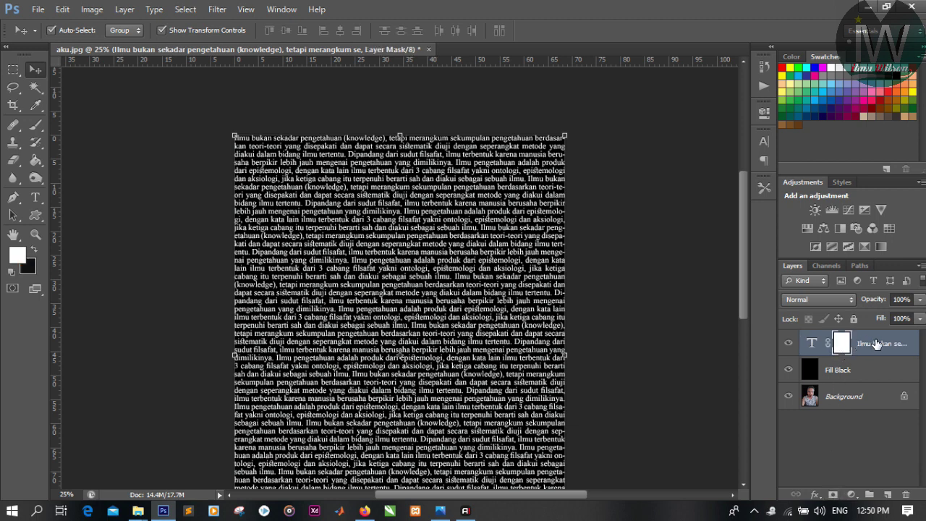
Select the entire Background portrait, then Alt-click the text layer's mask to view it alone
{"action": "left_click", "coordinate": [857, 397]}
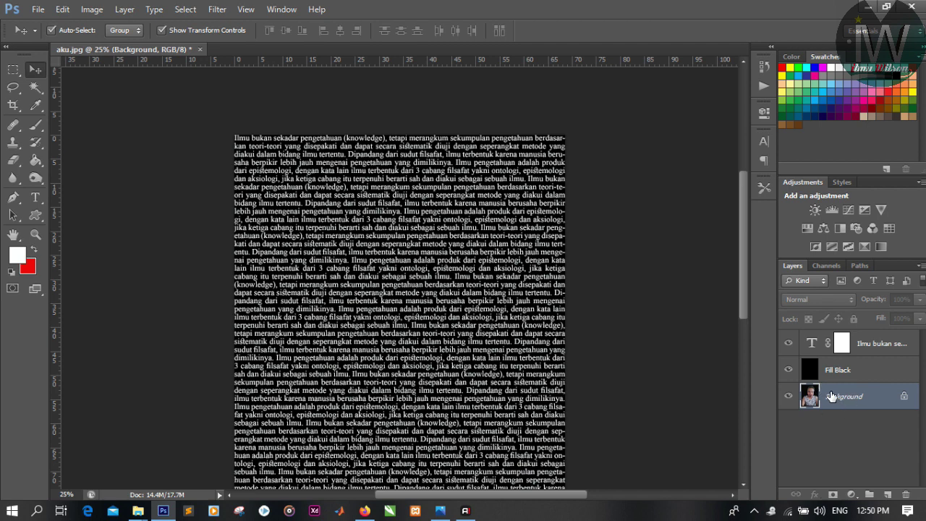
{"action": "key", "text": "ctrl+a"}
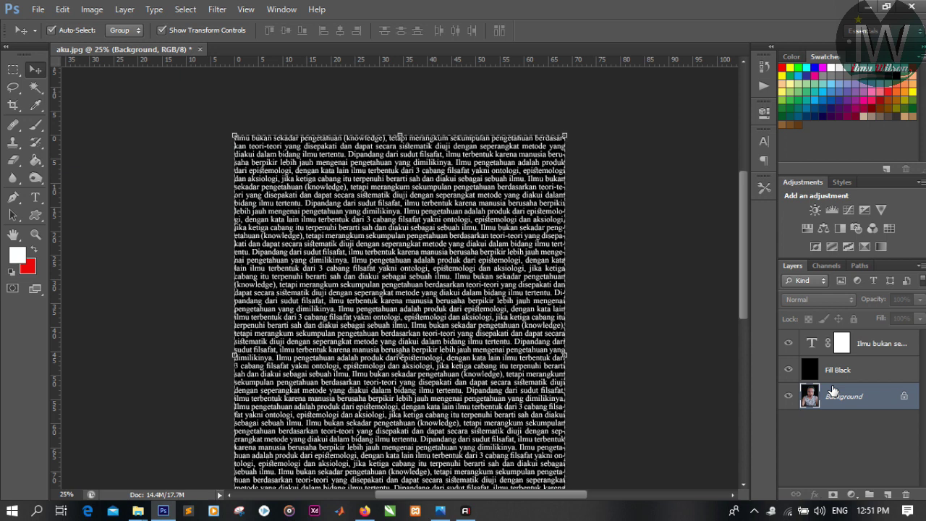
{"action": "left_click", "coordinate": [870, 343]}
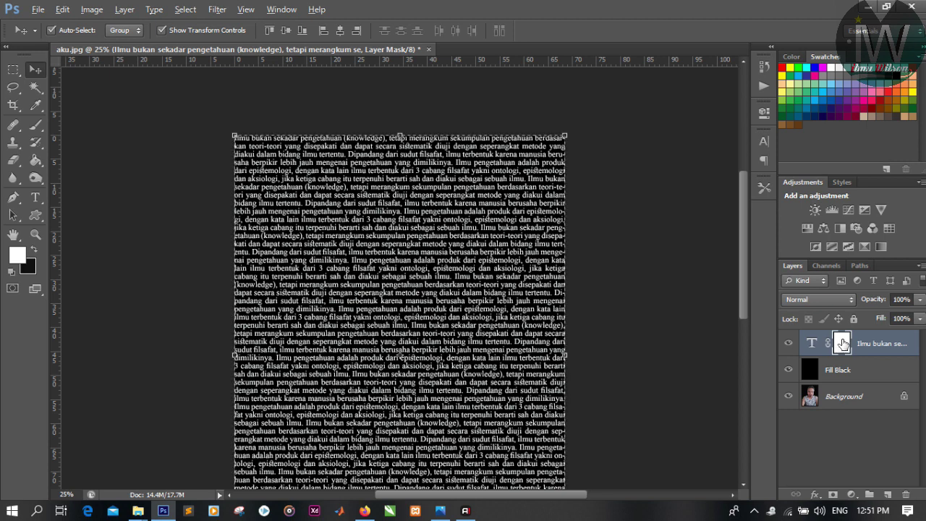
{"action": "left_click", "coordinate": [842, 343], "text": "alt"}
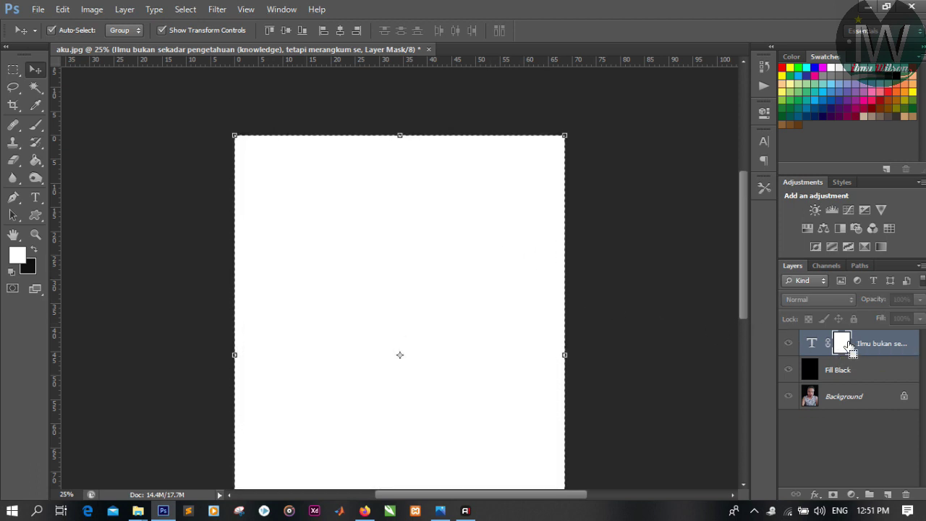
Paste the portrait into the text layer's mask, deselect, and return to the normal view
{"action": "key", "text": "ctrl+v"}
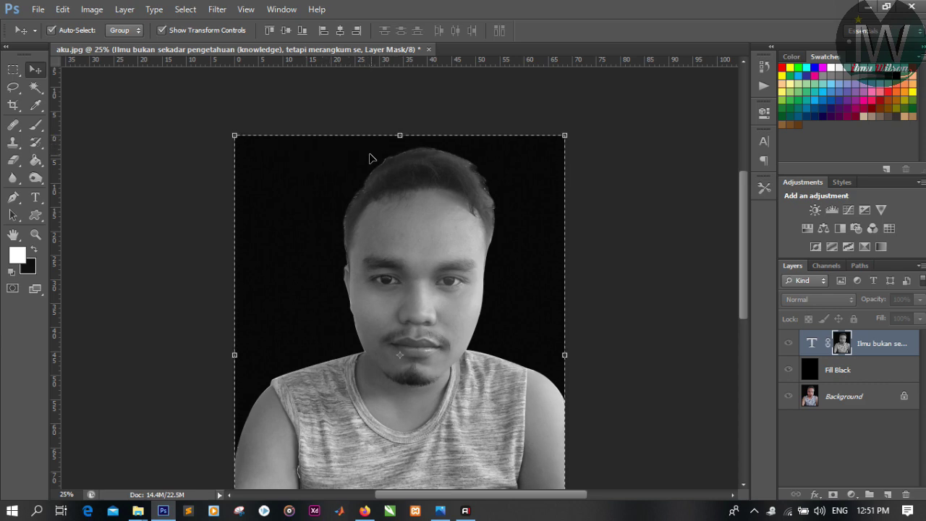
{"action": "key", "text": "ctrl+d"}
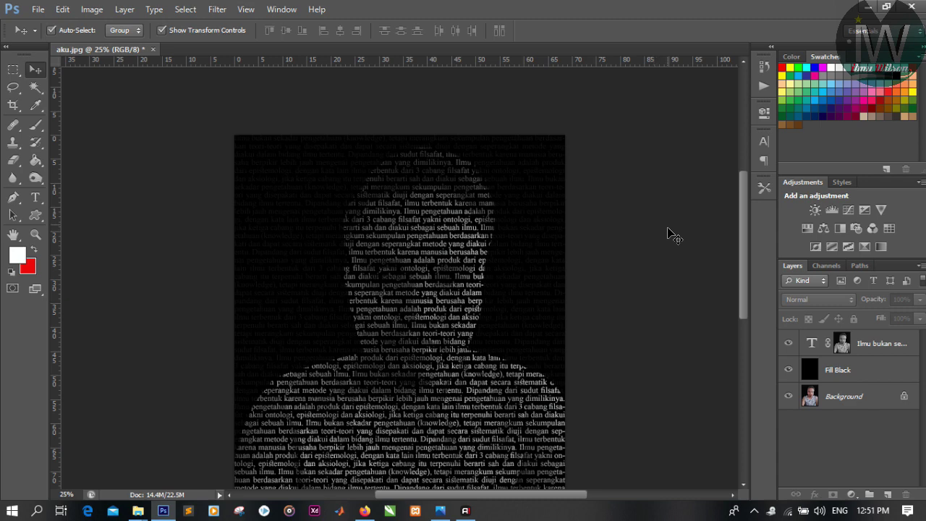
{"action": "left_click_drag", "start_coordinate": [742, 234], "coordinate": [740, 246]}
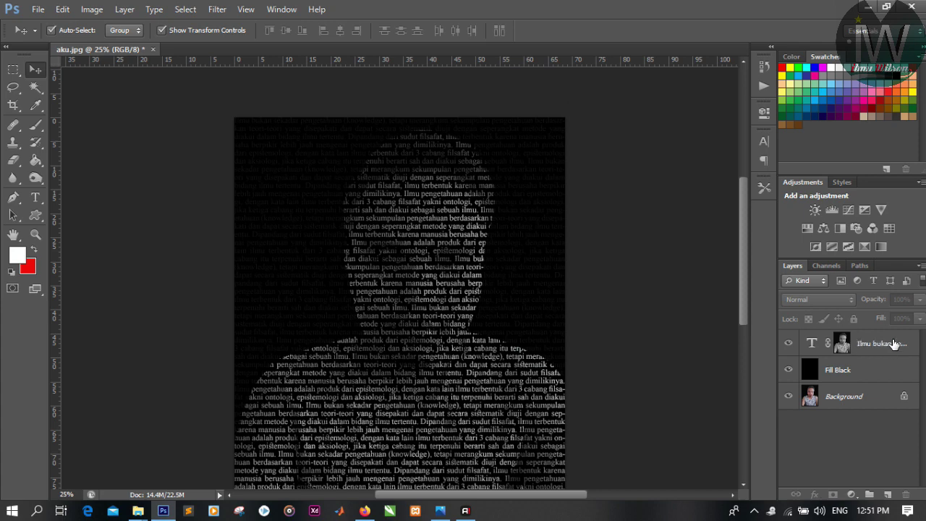
{"action": "left_click", "coordinate": [898, 347]}
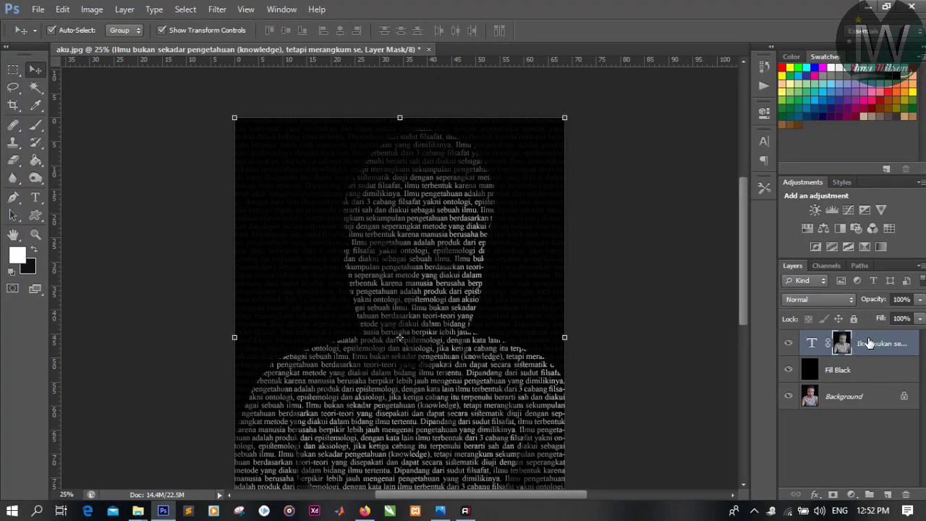
Duplicate the masked paragraph layer and set the copy's opacity to about 46%
{"action": "key", "text": "ctrl+j"}
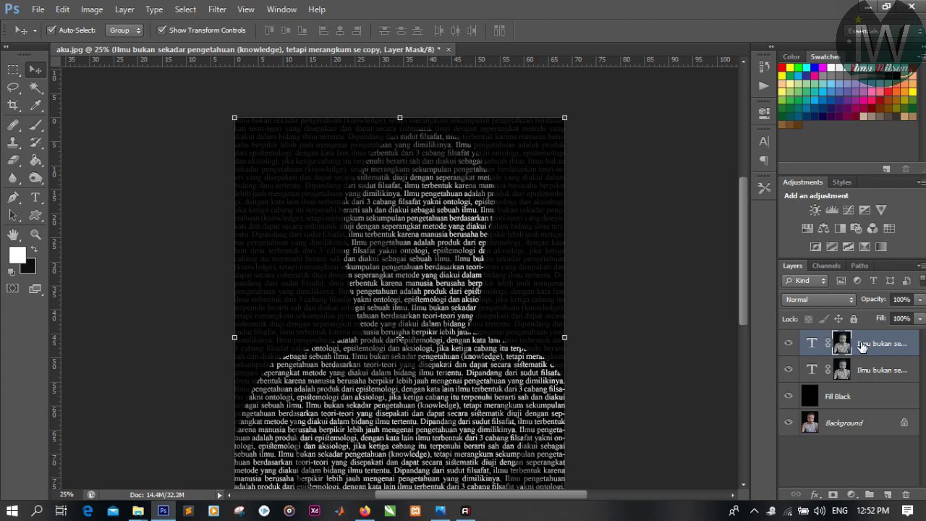
{"action": "left_click", "coordinate": [920, 299]}
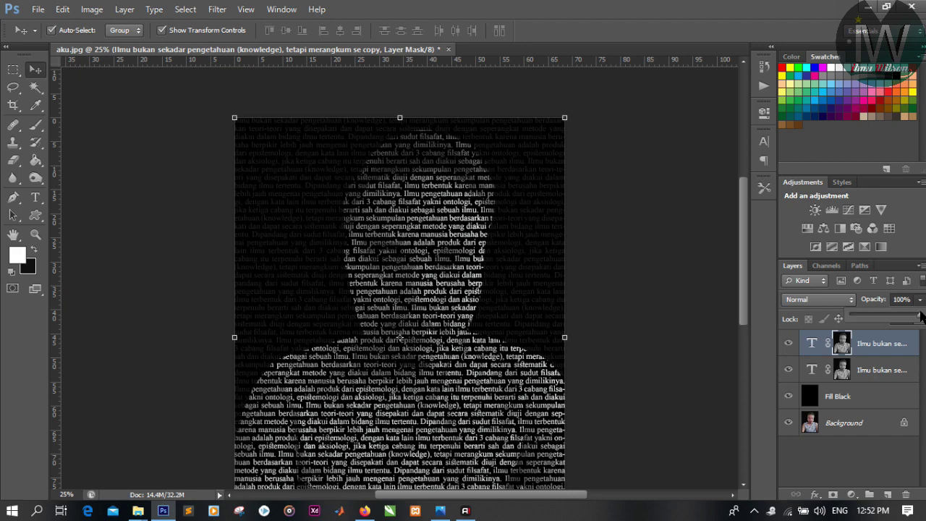
{"action": "left_click_drag", "start_coordinate": [921, 316], "coordinate": [884, 318]}
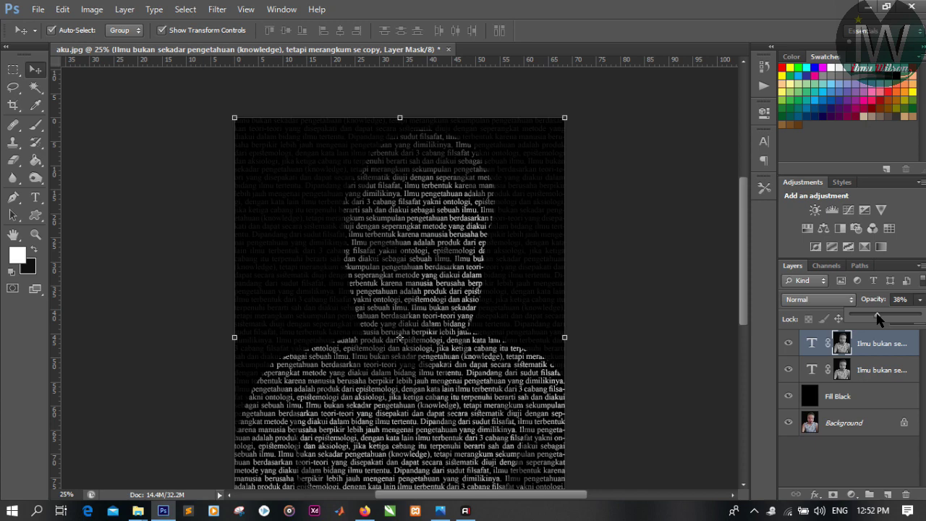
{"action": "left_click_drag", "start_coordinate": [878, 313], "coordinate": [883, 314]}
{"action": "left_click", "coordinate": [653, 289]}
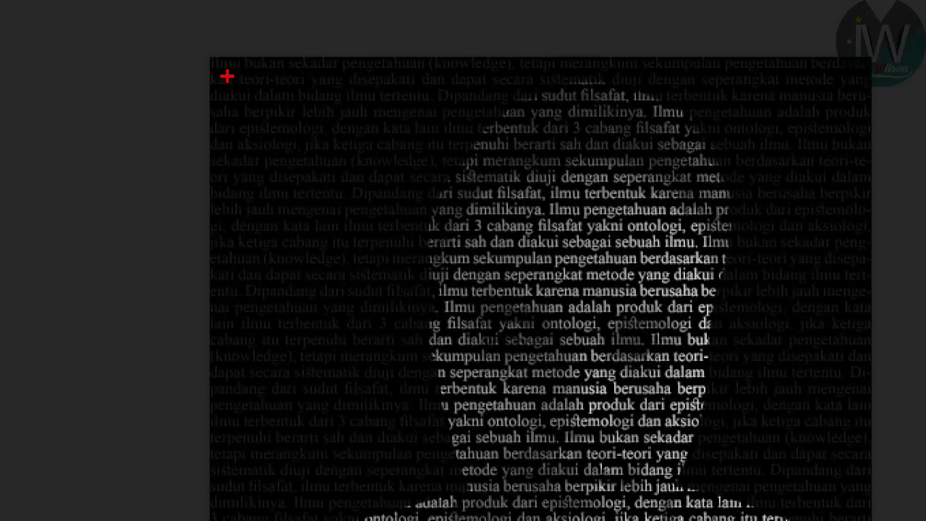
{"action": "mouse_move", "coordinate": [227, 76]}
{"action": "left_mouse_down"}
{"action": "mouse_move", "coordinate": [272, 181]}
{"action": "mouse_move", "coordinate": [330, 248]}
{"action": "mouse_move", "coordinate": [324, 264]}
{"action": "left_mouse_up"}
{"action": "mouse_move", "coordinate": [260, 223]}
{"action": "left_mouse_down"}
{"action": "mouse_move", "coordinate": [250, 341]}
{"action": "mouse_move", "coordinate": [311, 256]}
{"action": "mouse_move", "coordinate": [230, 334]}
{"action": "mouse_move", "coordinate": [311, 254]}
{"action": "left_mouse_up"}
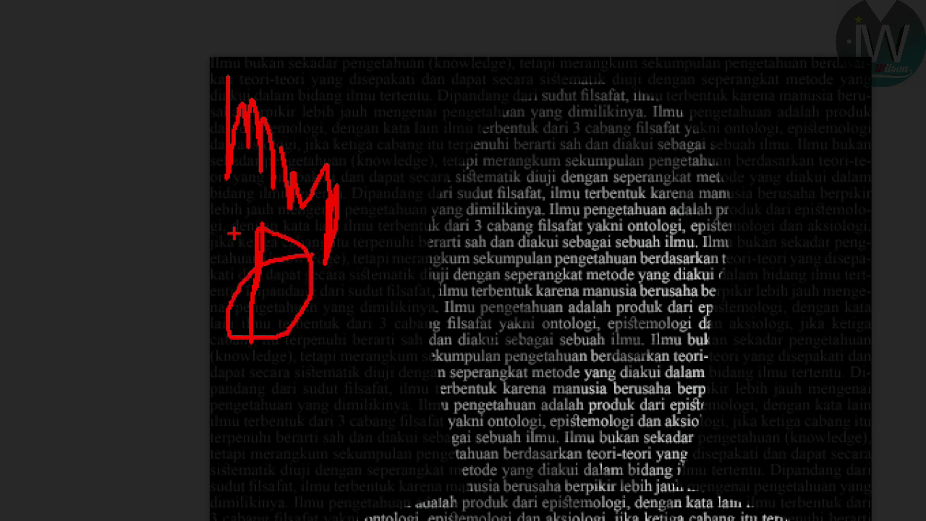
{"action": "left_click_drag", "start_coordinate": [234, 234], "coordinate": [313, 322]}
{"action": "mouse_move", "coordinate": [373, 80]}
{"action": "left_mouse_down"}
{"action": "mouse_move", "coordinate": [363, 174]}
{"action": "mouse_move", "coordinate": [302, 116]}
{"action": "mouse_move", "coordinate": [281, 52]}
{"action": "mouse_move", "coordinate": [300, 77]}
{"action": "left_mouse_up"}
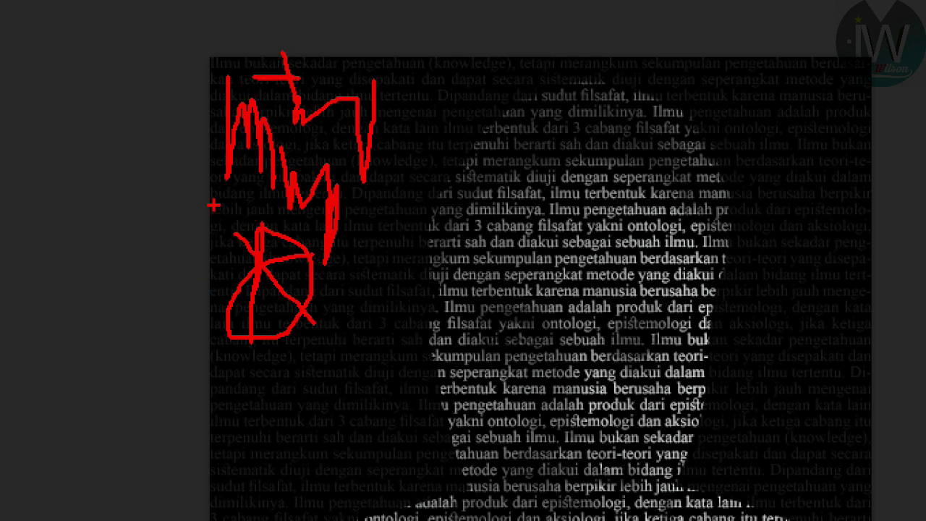
{"action": "mouse_move", "coordinate": [216, 204]}
{"action": "left_mouse_down"}
{"action": "mouse_move", "coordinate": [221, 248]}
{"action": "mouse_move", "coordinate": [230, 202]}
{"action": "left_mouse_up"}
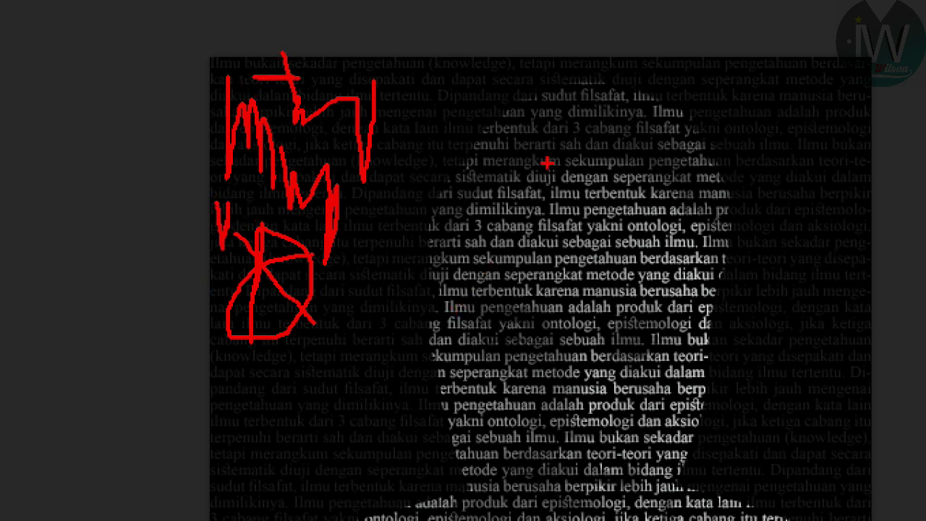
{"action": "mouse_move", "coordinate": [559, 118]}
{"action": "left_mouse_down"}
{"action": "mouse_move", "coordinate": [516, 315]}
{"action": "mouse_move", "coordinate": [608, 191]}
{"action": "left_mouse_up"}
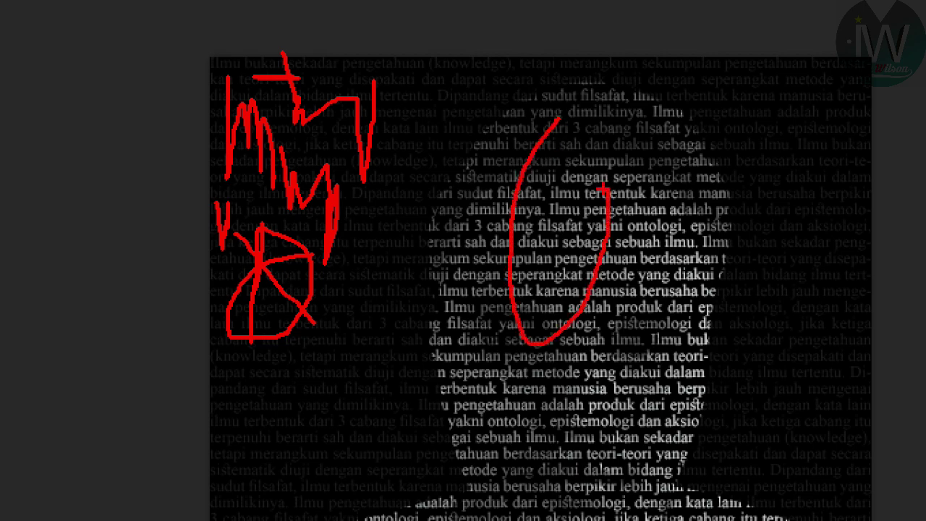
{"action": "key", "text": "Escape"}
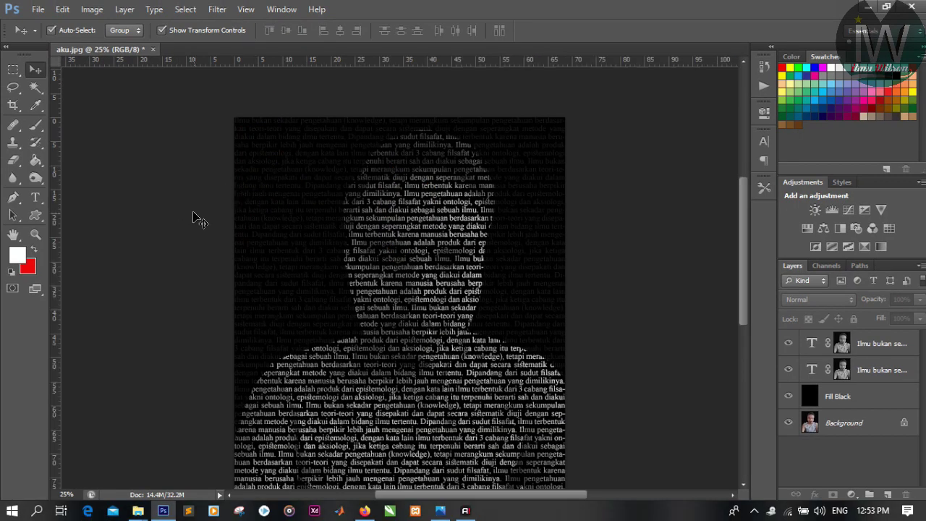
With a 304 px, 22% flow Eraser, erase the lower text layer's mask near the face's upper left
{"action": "left_click", "coordinate": [13, 160]}
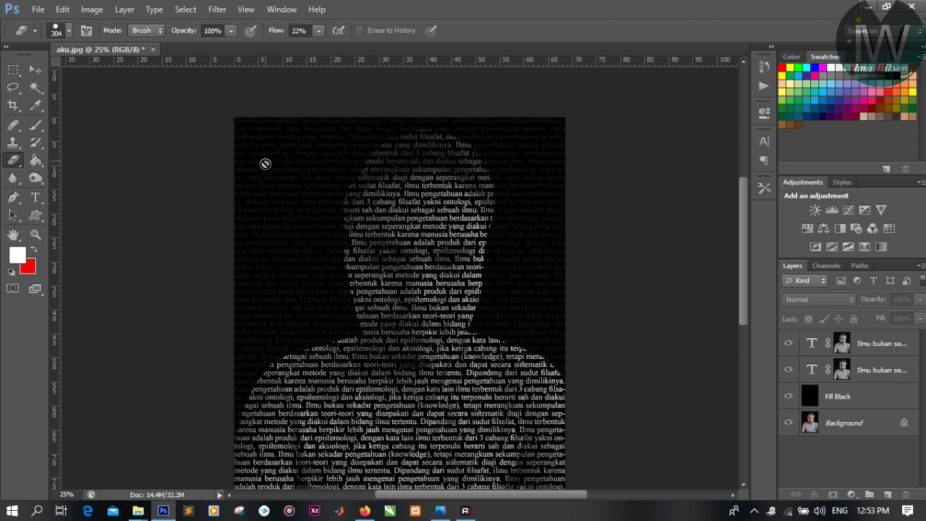
{"action": "left_click", "coordinate": [842, 344]}
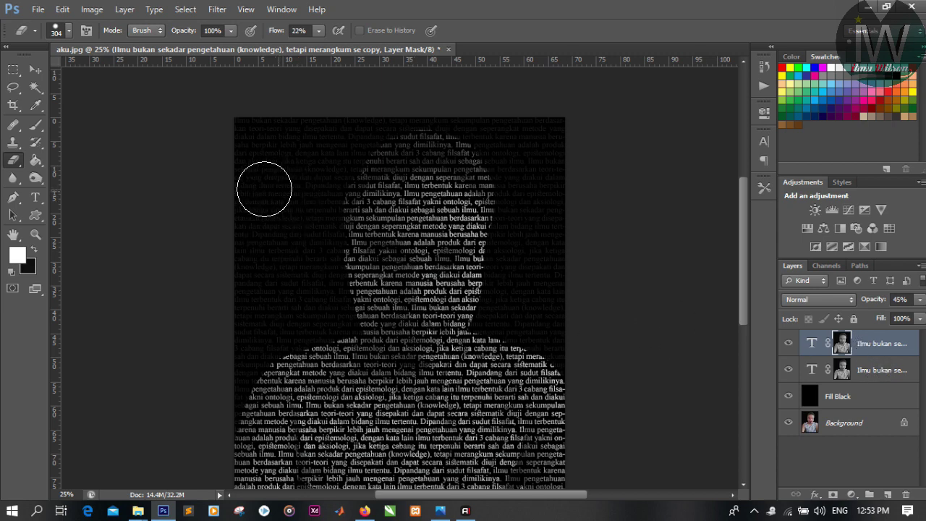
{"action": "left_click", "coordinate": [849, 370]}
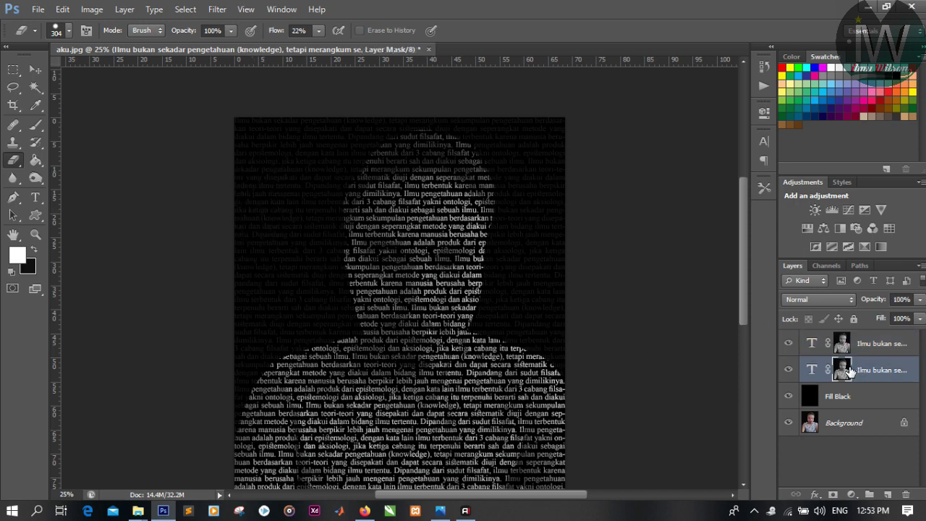
{"action": "left_click", "coordinate": [895, 352]}
{"action": "left_click", "coordinate": [883, 370]}
{"action": "mouse_move", "coordinate": [251, 164]}
{"action": "left_mouse_down"}
{"action": "mouse_move", "coordinate": [275, 166]}
{"action": "mouse_move", "coordinate": [270, 200]}
{"action": "mouse_move", "coordinate": [272, 180]}
{"action": "mouse_move", "coordinate": [252, 162]}
{"action": "left_mouse_up"}
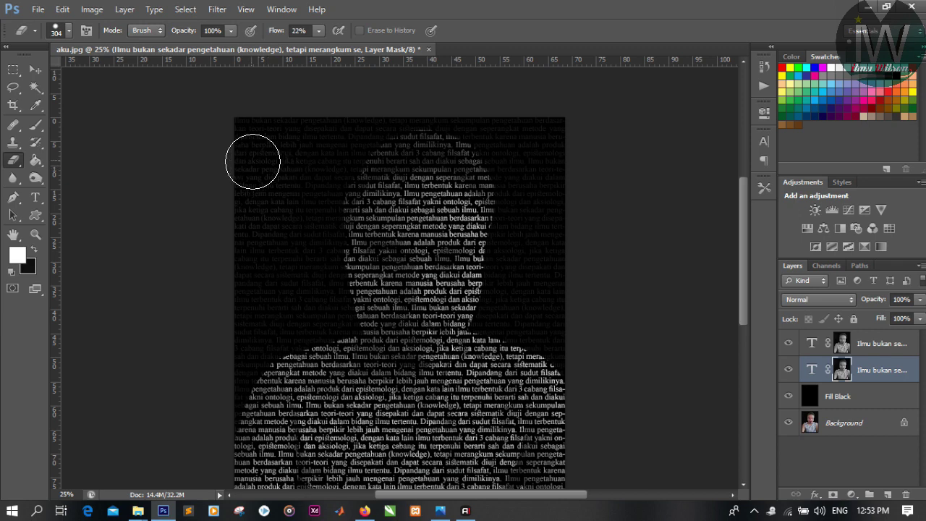
{"action": "left_click", "coordinate": [69, 30]}
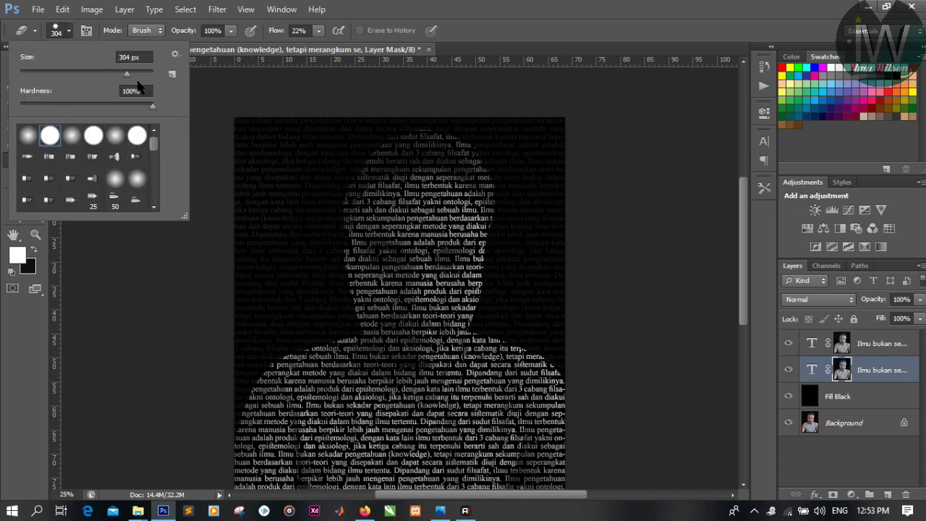
{"action": "left_click", "coordinate": [256, 225]}
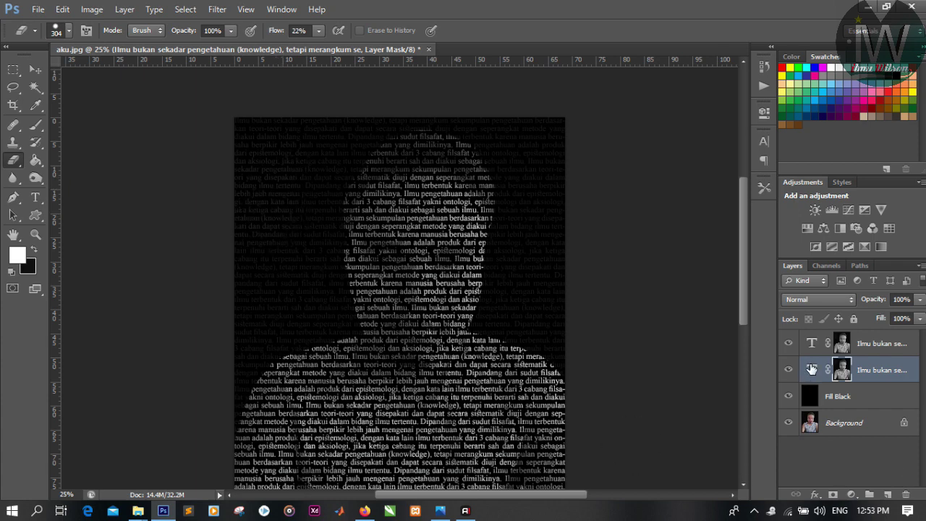
Target the lower Ilmu text layer itself and confirm rasterizing its type for erasing
{"action": "left_click", "coordinate": [811, 370]}
{"action": "left_click", "coordinate": [257, 176]}
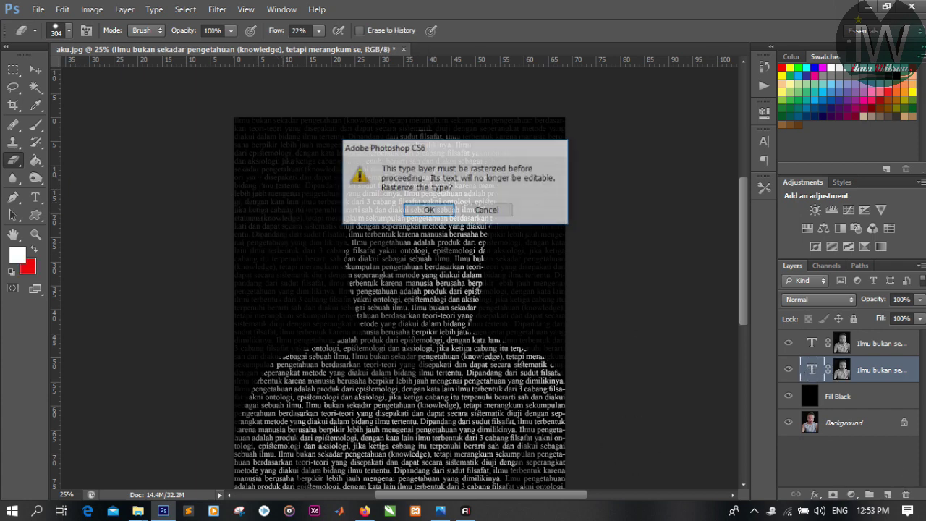
{"action": "left_click", "coordinate": [486, 210]}
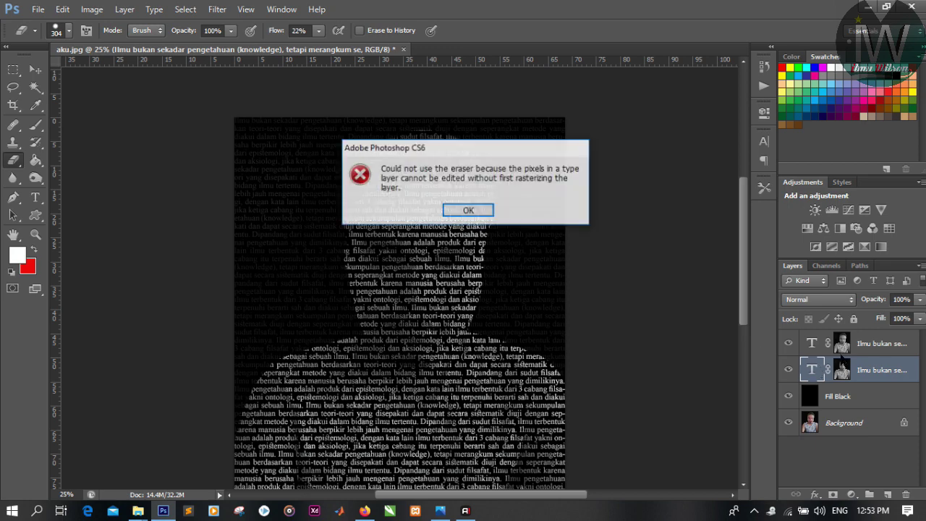
{"action": "left_click", "coordinate": [468, 210]}
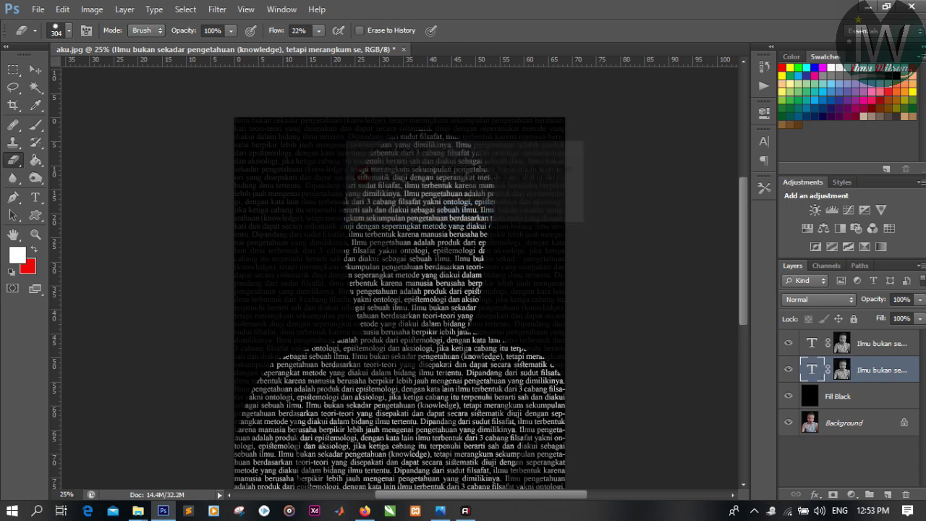
{"action": "left_click", "coordinate": [843, 369]}
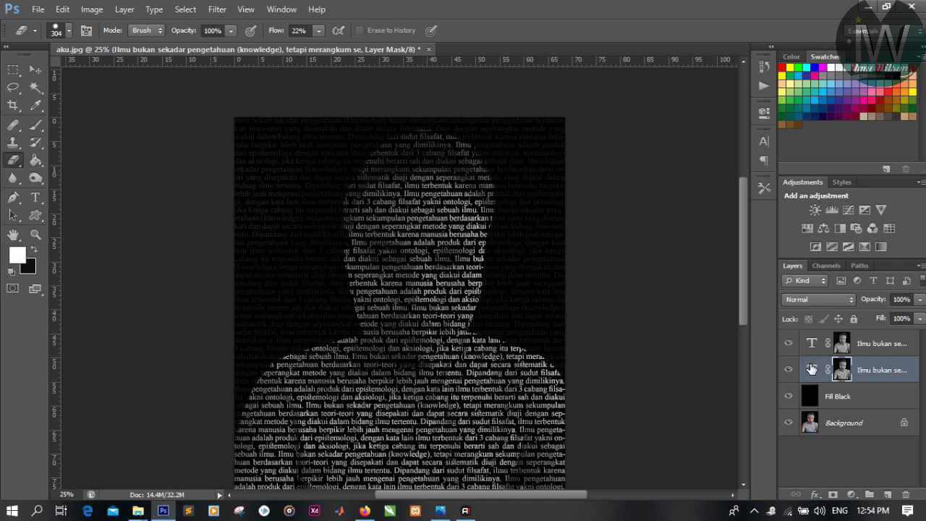
{"action": "left_click", "coordinate": [809, 370]}
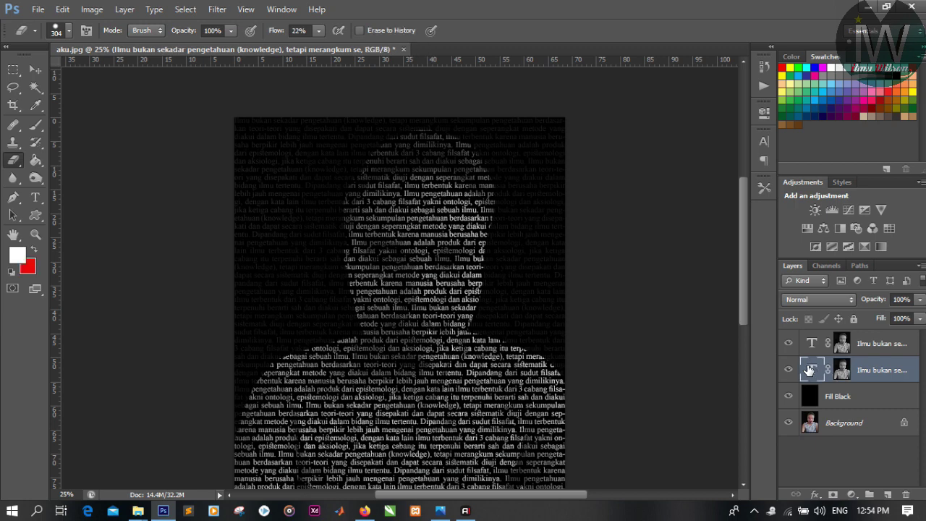
{"action": "left_click", "coordinate": [265, 181]}
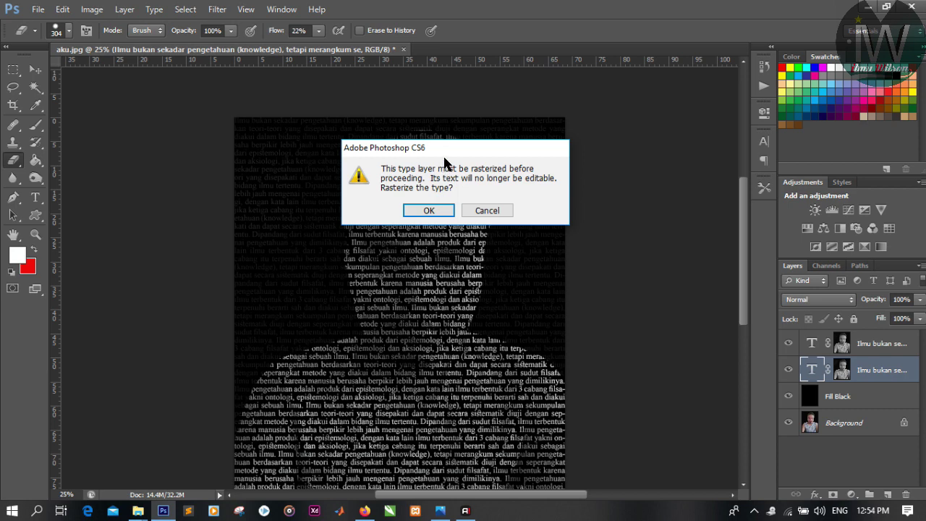
{"action": "left_click", "coordinate": [428, 211]}
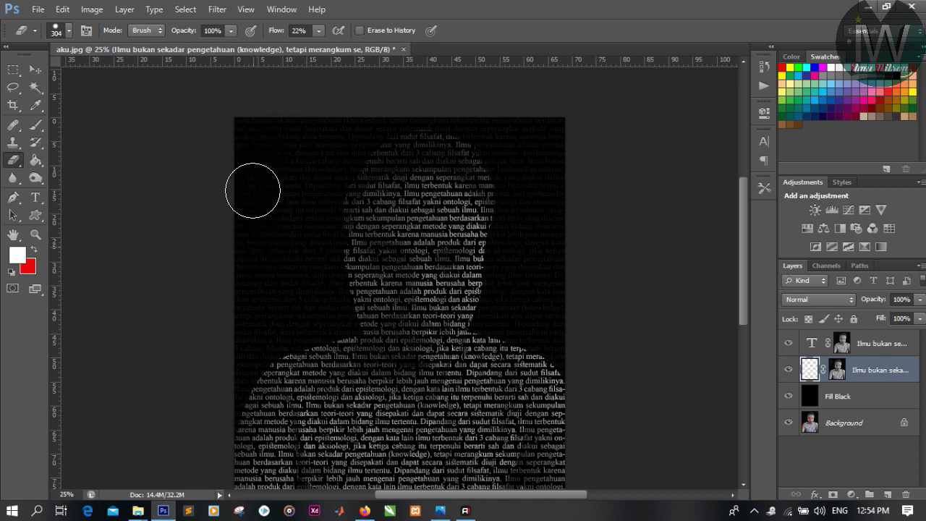
Soft-erase faint text along the portrait's upper left and left edge, then zoom to 33.3%
{"action": "left_click_drag", "start_coordinate": [252, 190], "coordinate": [237, 241]}
{"action": "mouse_move", "coordinate": [239, 333]}
{"action": "left_mouse_down"}
{"action": "mouse_move", "coordinate": [233, 352]}
{"action": "mouse_move", "coordinate": [253, 299]}
{"action": "left_mouse_up"}
{"action": "mouse_move", "coordinate": [294, 274]}
{"action": "left_mouse_down"}
{"action": "mouse_move", "coordinate": [299, 265]}
{"action": "mouse_move", "coordinate": [265, 192]}
{"action": "mouse_move", "coordinate": [310, 132]}
{"action": "mouse_move", "coordinate": [312, 144]}
{"action": "mouse_move", "coordinate": [340, 120]}
{"action": "mouse_move", "coordinate": [291, 220]}
{"action": "mouse_move", "coordinate": [244, 231]}
{"action": "mouse_move", "coordinate": [226, 184]}
{"action": "mouse_move", "coordinate": [243, 279]}
{"action": "mouse_move", "coordinate": [269, 166]}
{"action": "mouse_move", "coordinate": [301, 188]}
{"action": "mouse_move", "coordinate": [302, 291]}
{"action": "mouse_move", "coordinate": [304, 209]}
{"action": "mouse_move", "coordinate": [315, 298]}
{"action": "mouse_move", "coordinate": [274, 313]}
{"action": "mouse_move", "coordinate": [224, 368]}
{"action": "mouse_move", "coordinate": [215, 362]}
{"action": "mouse_move", "coordinate": [316, 314]}
{"action": "left_mouse_up"}
{"action": "key", "text": "ctrl+plus"}
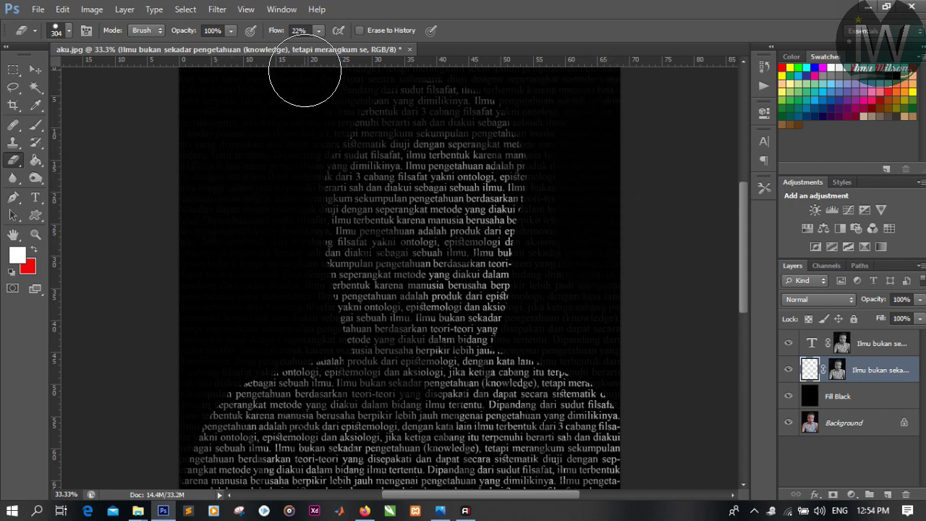
Raise eraser flow to 39% and erase faint text on the portrait's right side
{"action": "left_click", "coordinate": [233, 31]}
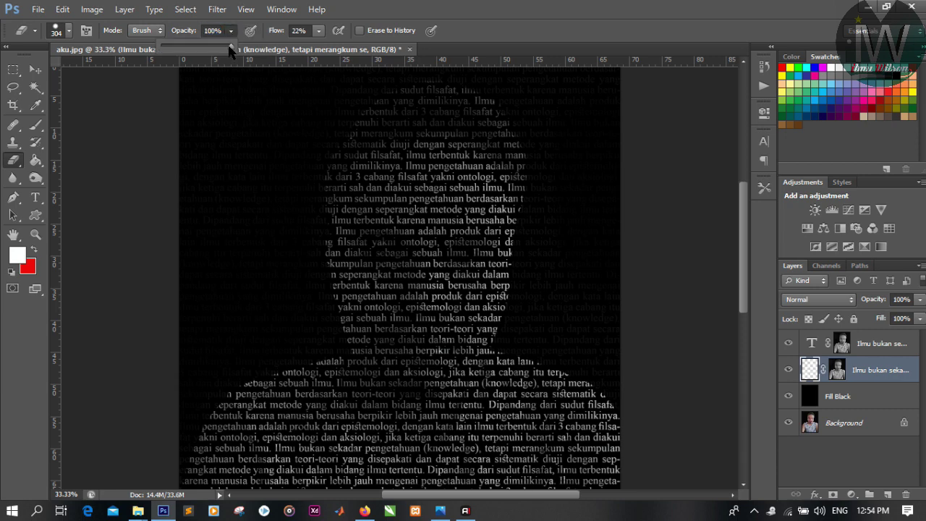
{"action": "left_click", "coordinate": [317, 29]}
{"action": "left_click_drag", "start_coordinate": [318, 46], "coordinate": [317, 46]}
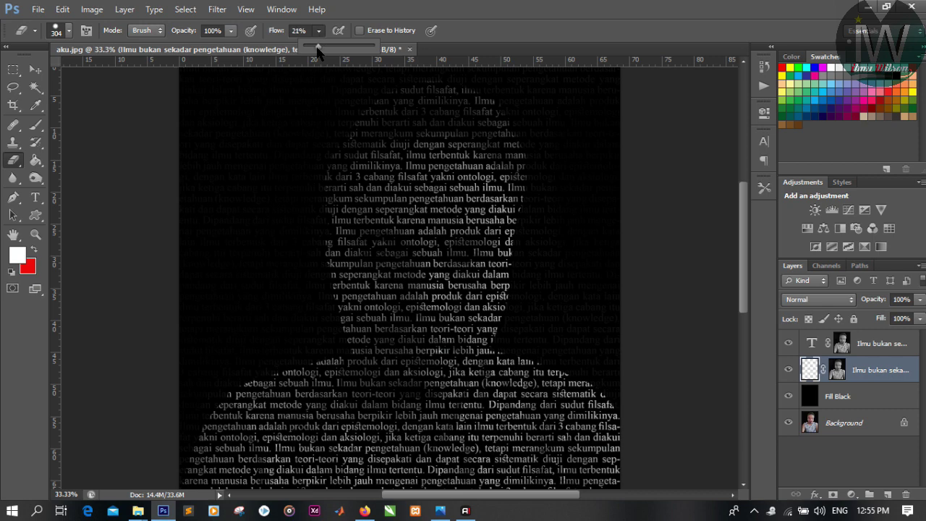
{"action": "left_click", "coordinate": [577, 165]}
{"action": "mouse_move", "coordinate": [589, 169]}
{"action": "left_mouse_down"}
{"action": "mouse_move", "coordinate": [599, 190]}
{"action": "mouse_move", "coordinate": [584, 161]}
{"action": "left_mouse_up"}
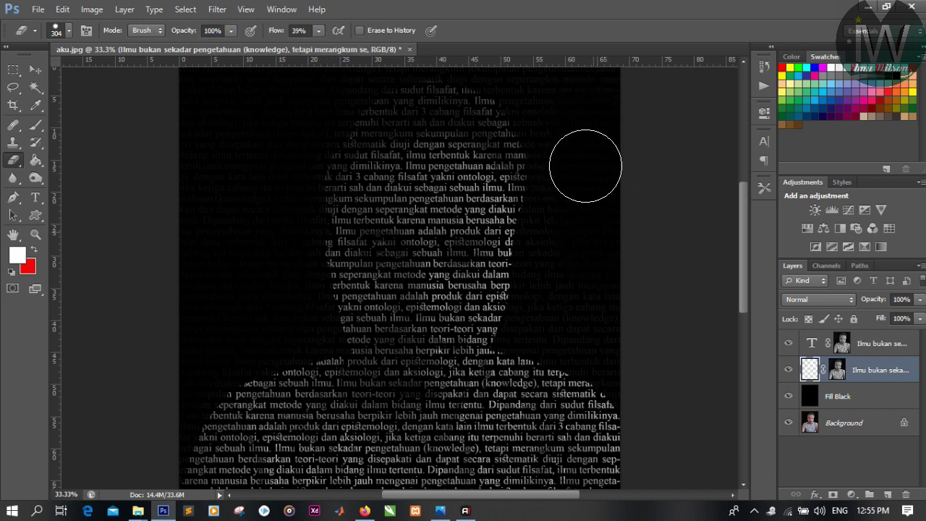
{"action": "mouse_move", "coordinate": [579, 283]}
{"action": "left_mouse_down"}
{"action": "mouse_move", "coordinate": [581, 256]}
{"action": "mouse_move", "coordinate": [596, 302]}
{"action": "left_mouse_up"}
Erase leftover faint letters along the portrait's left edge, keeping the brush settings unchanged
{"action": "left_click", "coordinate": [68, 30]}
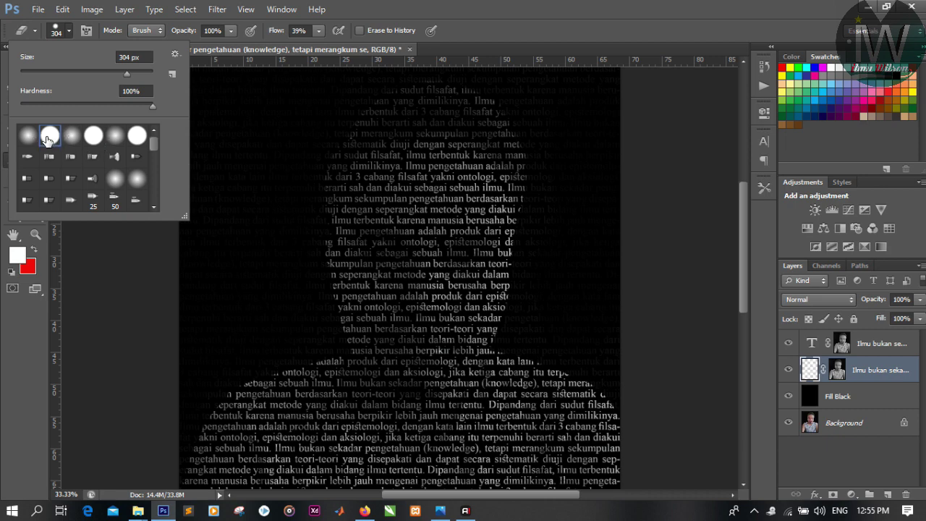
{"action": "left_click", "coordinate": [594, 148]}
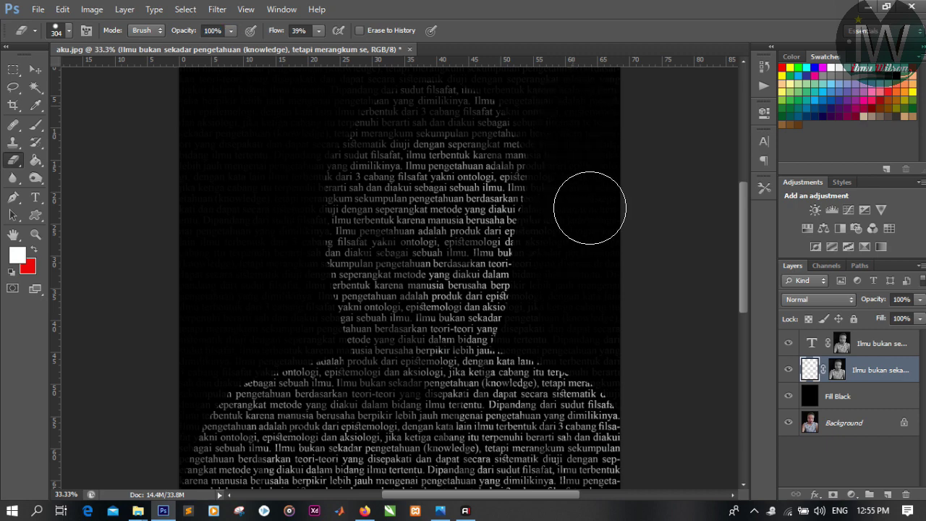
{"action": "left_click_drag", "start_coordinate": [610, 240], "coordinate": [602, 164]}
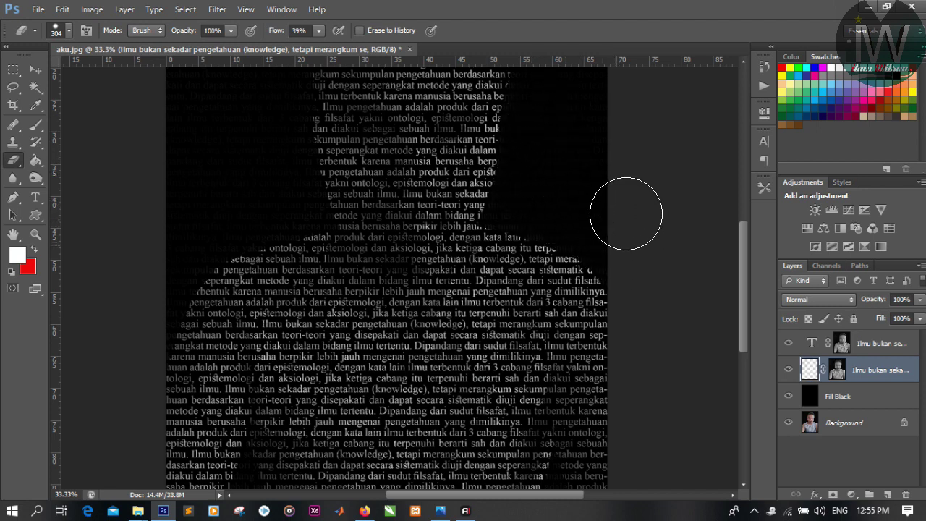
{"action": "mouse_move", "coordinate": [220, 193]}
{"action": "left_mouse_down"}
{"action": "mouse_move", "coordinate": [275, 192]}
{"action": "mouse_move", "coordinate": [281, 181]}
{"action": "mouse_move", "coordinate": [279, 210]}
{"action": "mouse_move", "coordinate": [260, 211]}
{"action": "mouse_move", "coordinate": [290, 186]}
{"action": "left_mouse_up"}
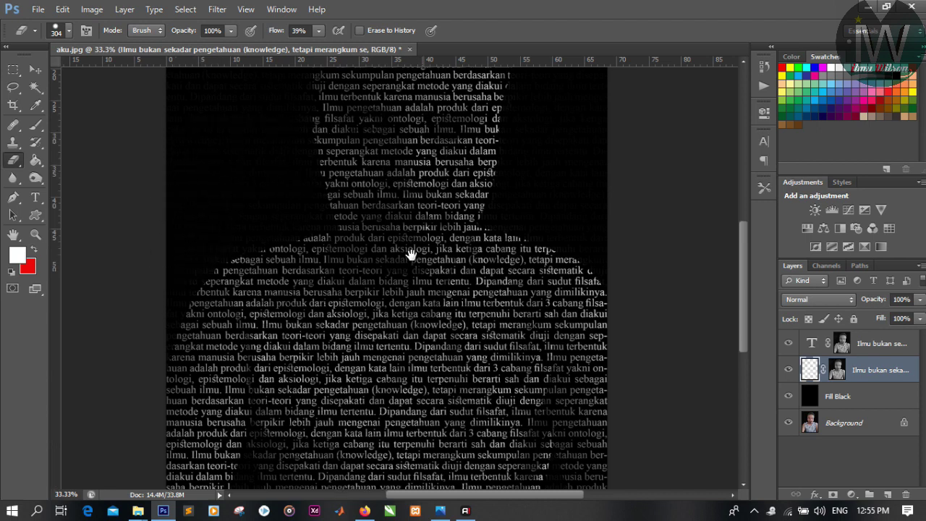
Erase faint text around the top-left corner, along the top edge and the left edge
{"action": "left_click_drag", "start_coordinate": [420, 140], "coordinate": [411, 294]}
{"action": "left_click_drag", "start_coordinate": [351, 108], "coordinate": [346, 193]}
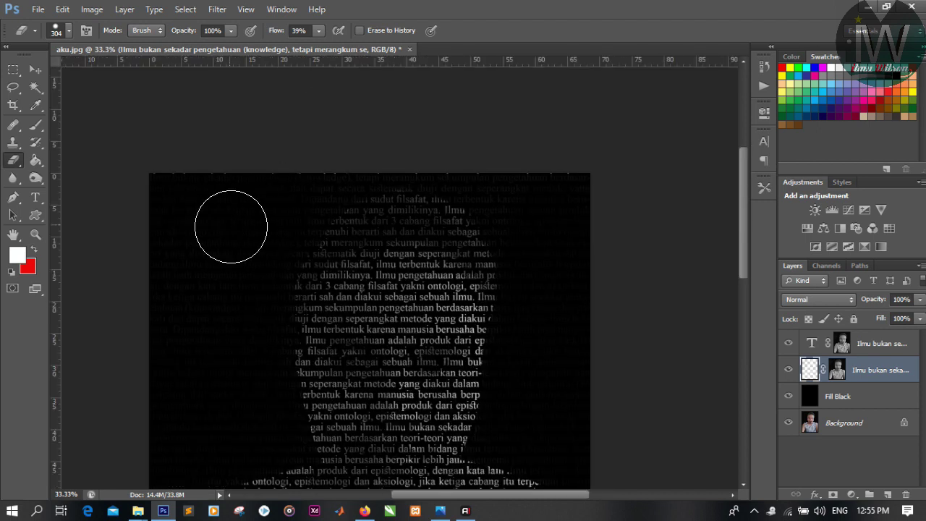
{"action": "mouse_move", "coordinate": [152, 289]}
{"action": "left_mouse_down"}
{"action": "mouse_move", "coordinate": [279, 192]}
{"action": "mouse_move", "coordinate": [300, 155]}
{"action": "left_mouse_up"}
{"action": "mouse_move", "coordinate": [353, 146]}
{"action": "left_mouse_down"}
{"action": "mouse_move", "coordinate": [437, 155]}
{"action": "mouse_move", "coordinate": [335, 161]}
{"action": "mouse_move", "coordinate": [471, 161]}
{"action": "mouse_move", "coordinate": [528, 193]}
{"action": "mouse_move", "coordinate": [480, 165]}
{"action": "mouse_move", "coordinate": [533, 219]}
{"action": "mouse_move", "coordinate": [509, 192]}
{"action": "mouse_move", "coordinate": [527, 233]}
{"action": "mouse_move", "coordinate": [514, 198]}
{"action": "mouse_move", "coordinate": [490, 191]}
{"action": "mouse_move", "coordinate": [589, 171]}
{"action": "left_mouse_up"}
{"action": "mouse_move", "coordinate": [239, 162]}
{"action": "left_mouse_down"}
{"action": "mouse_move", "coordinate": [180, 295]}
{"action": "mouse_move", "coordinate": [227, 233]}
{"action": "mouse_move", "coordinate": [198, 212]}
{"action": "mouse_move", "coordinate": [173, 214]}
{"action": "mouse_move", "coordinate": [181, 258]}
{"action": "mouse_move", "coordinate": [275, 331]}
{"action": "mouse_move", "coordinate": [296, 248]}
{"action": "mouse_move", "coordinate": [291, 197]}
{"action": "left_mouse_up"}
{"action": "left_click_drag", "start_coordinate": [526, 331], "coordinate": [528, 223]}
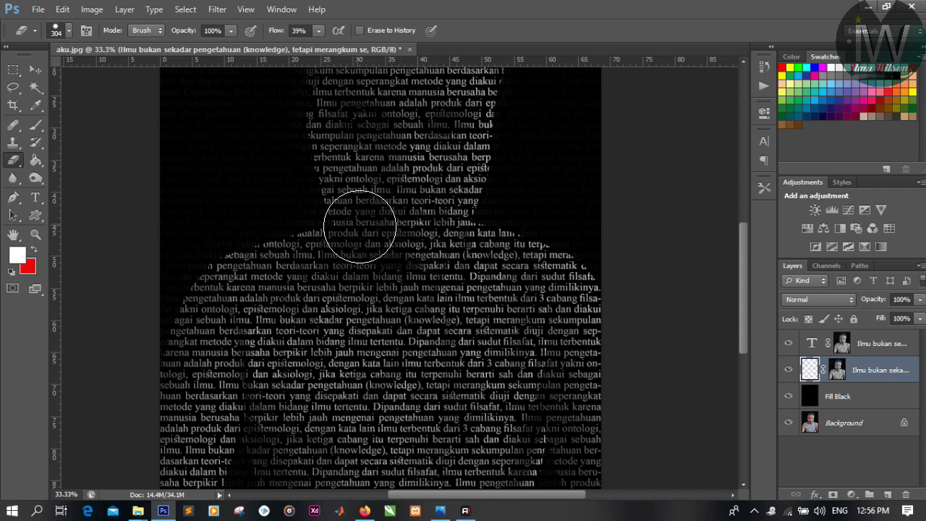
{"action": "key", "text": "t"}
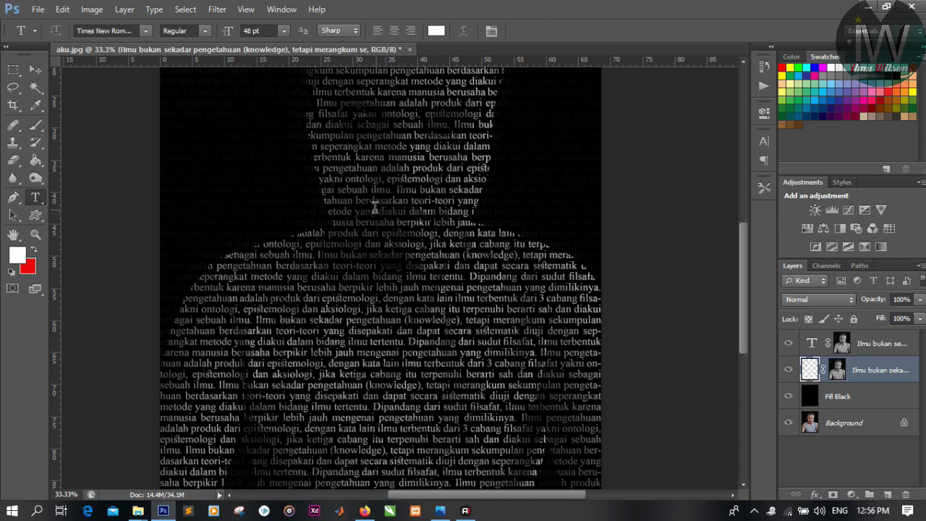
Select the word diakui in the top text layer and colour it red (ef0d22)
{"action": "double_click", "coordinate": [391, 210]}
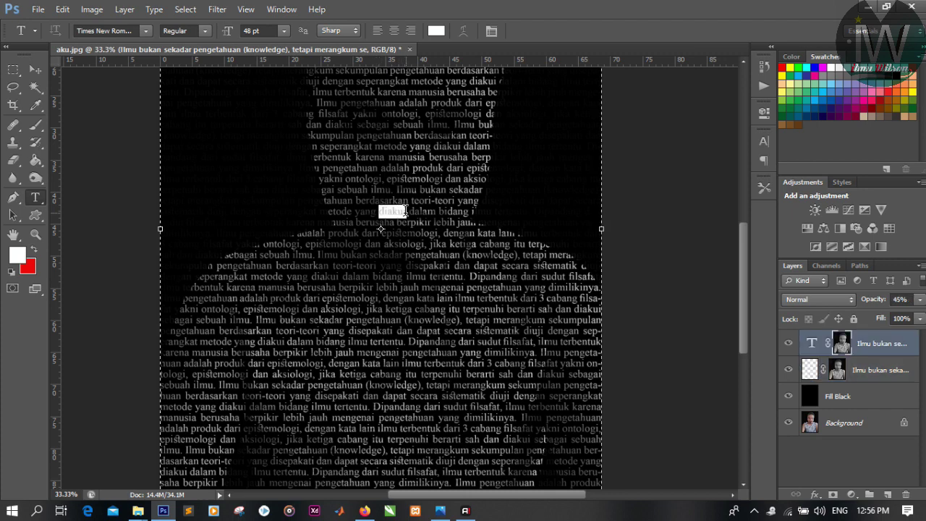
{"action": "left_click", "coordinate": [436, 30]}
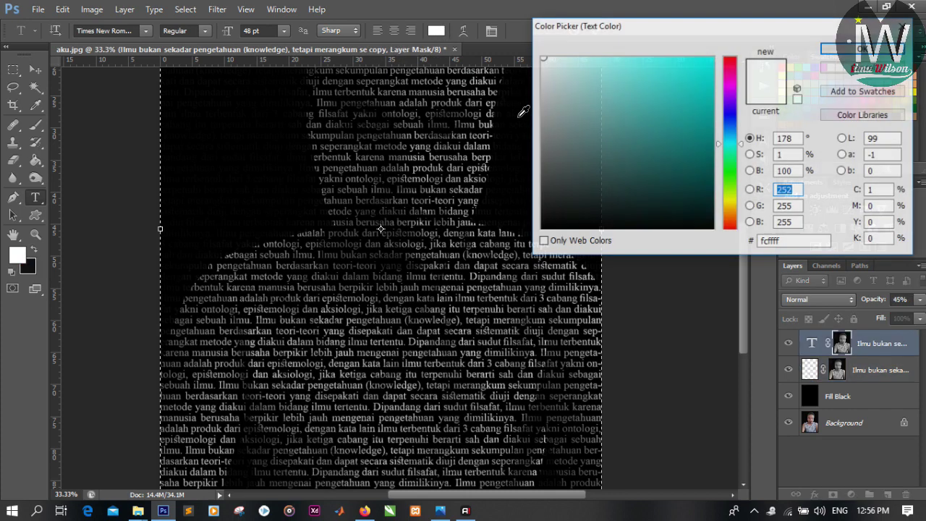
{"action": "left_click", "coordinate": [729, 64]}
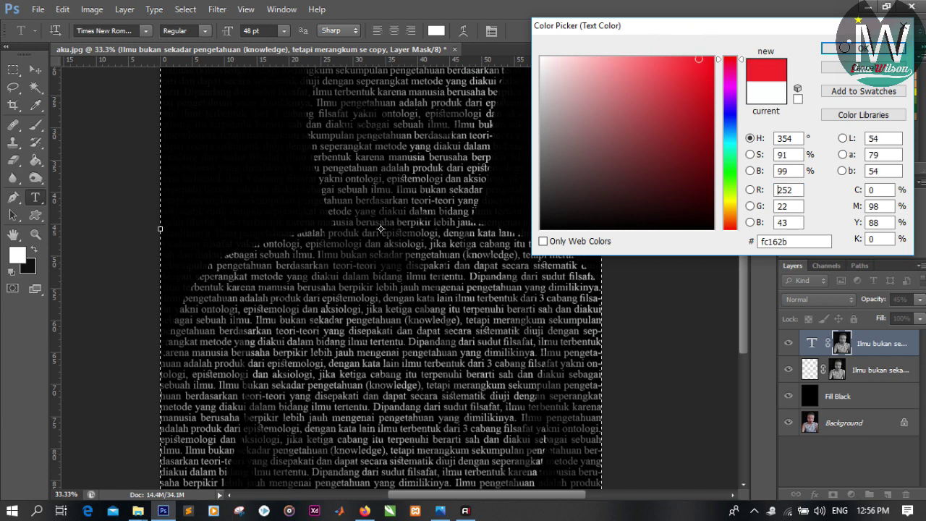
{"action": "left_click", "coordinate": [709, 59]}
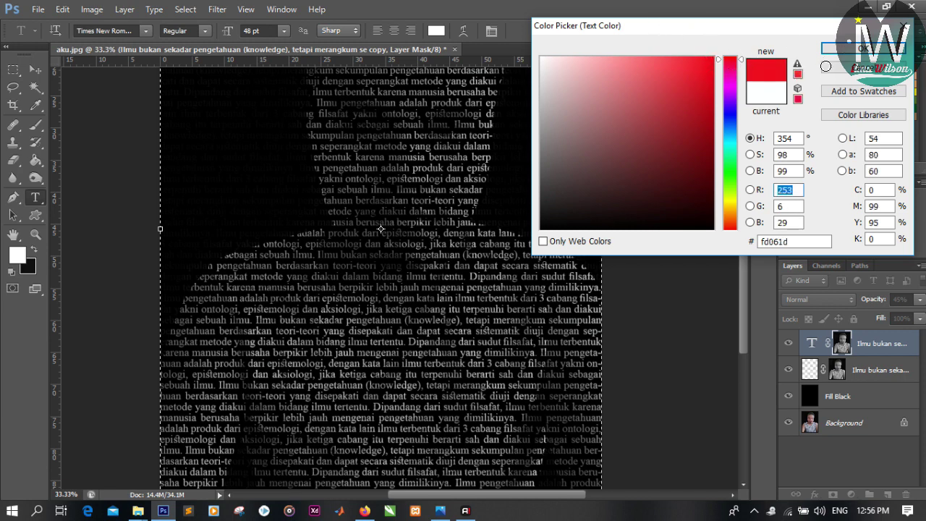
{"action": "left_click", "coordinate": [709, 59]}
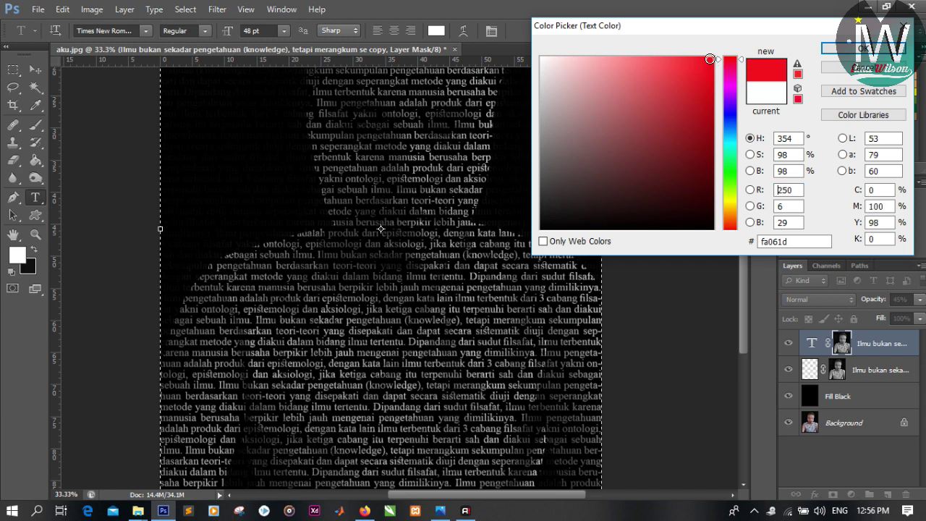
{"action": "left_click", "coordinate": [704, 67]}
{"action": "left_click_drag", "start_coordinate": [615, 26], "coordinate": [571, 21]}
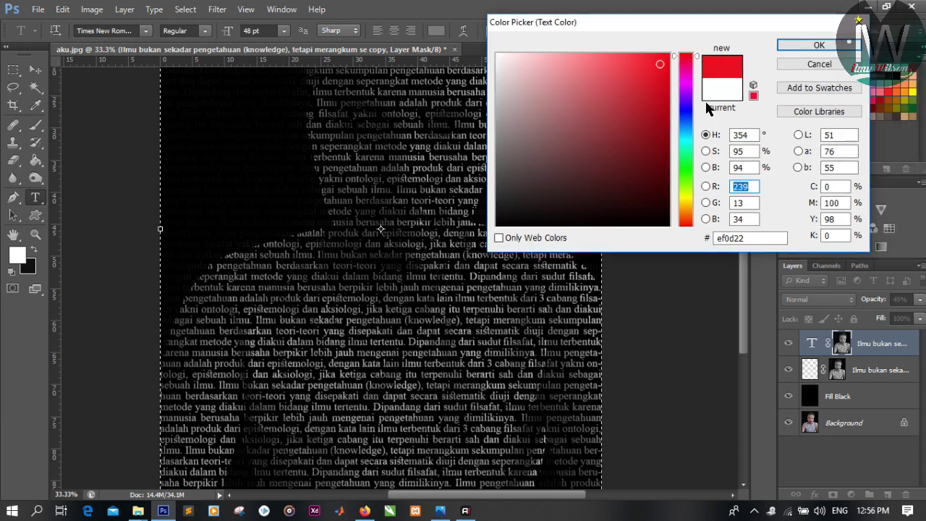
{"action": "left_click", "coordinate": [804, 48]}
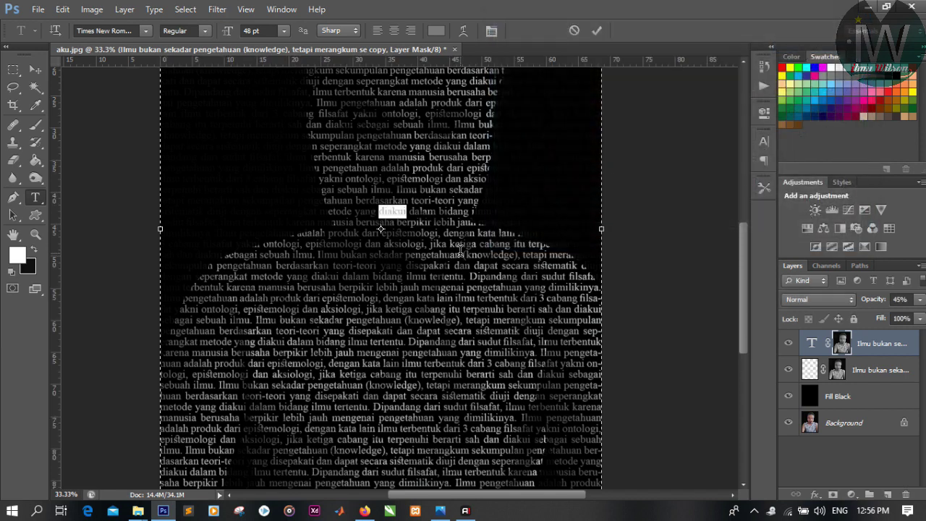
Commit the text edit and review the red diakui within the white paragraph
{"action": "left_click", "coordinate": [35, 71]}
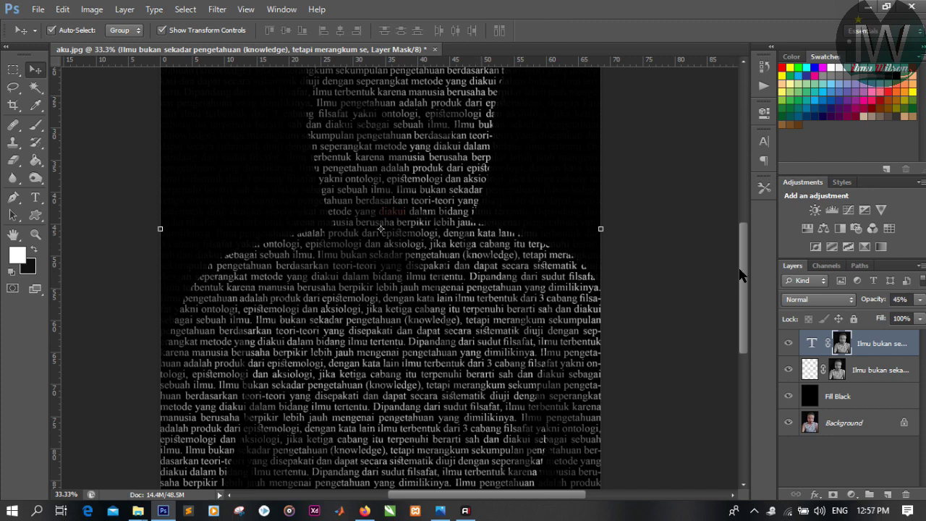
{"action": "mouse_move", "coordinate": [747, 272]}
{"action": "left_mouse_down"}
{"action": "mouse_move", "coordinate": [741, 206]}
{"action": "mouse_move", "coordinate": [741, 264]}
{"action": "left_mouse_up"}
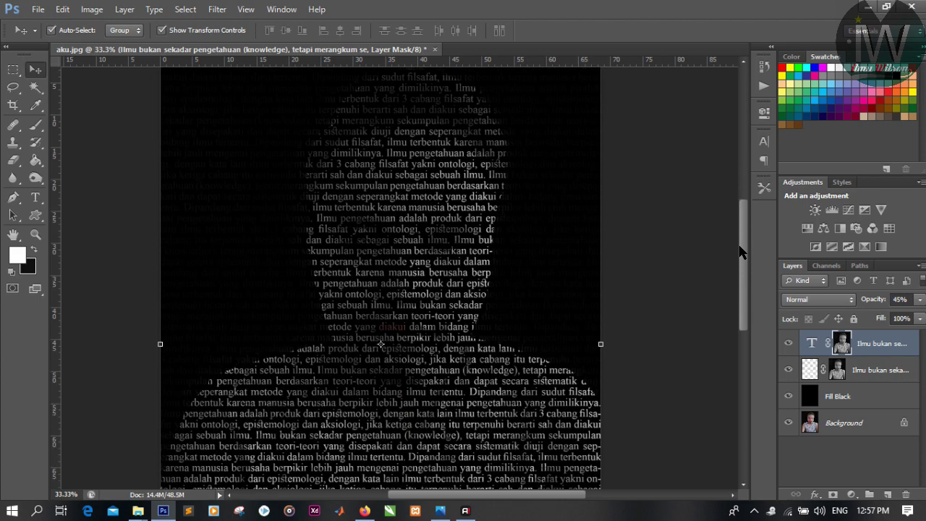